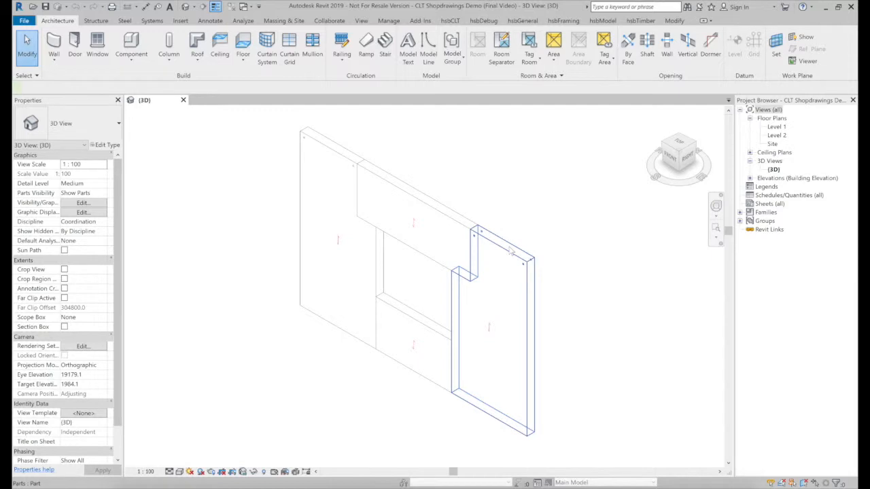
- Create position numbers from scratch for all the wall's CLT panels, starting at 1 with one item per number, and check a panel's number
{"action": "left_click", "coordinate": [511, 253]}
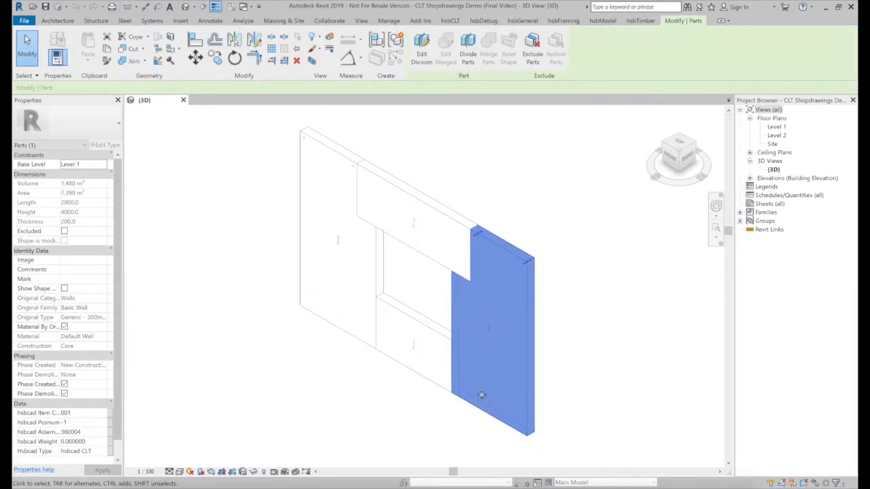
{"action": "left_click", "coordinate": [559, 213]}
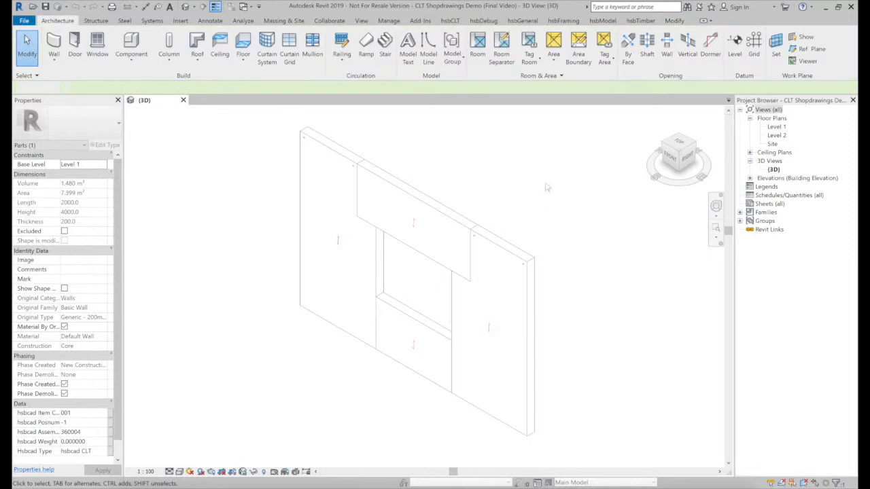
{"action": "left_click", "coordinate": [450, 21]}
{"action": "left_click", "coordinate": [468, 55]}
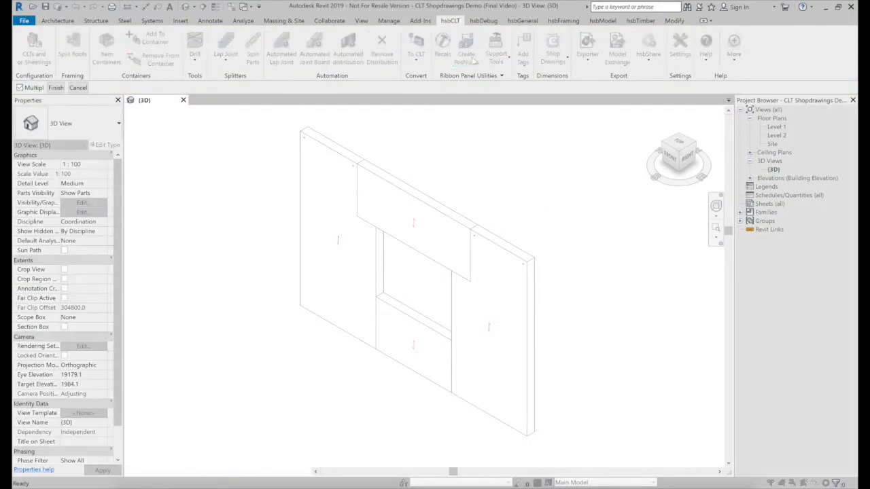
{"action": "left_click_drag", "start_coordinate": [577, 411], "coordinate": [412, 257]}
{"action": "left_click_drag", "start_coordinate": [357, 227], "coordinate": [279, 160]}
{"action": "left_click", "coordinate": [55, 88]}
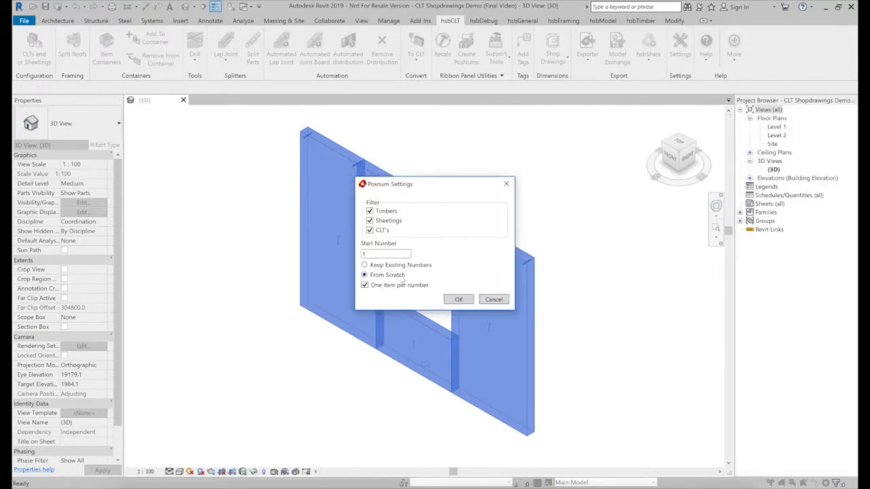
{"action": "left_click", "coordinate": [455, 299]}
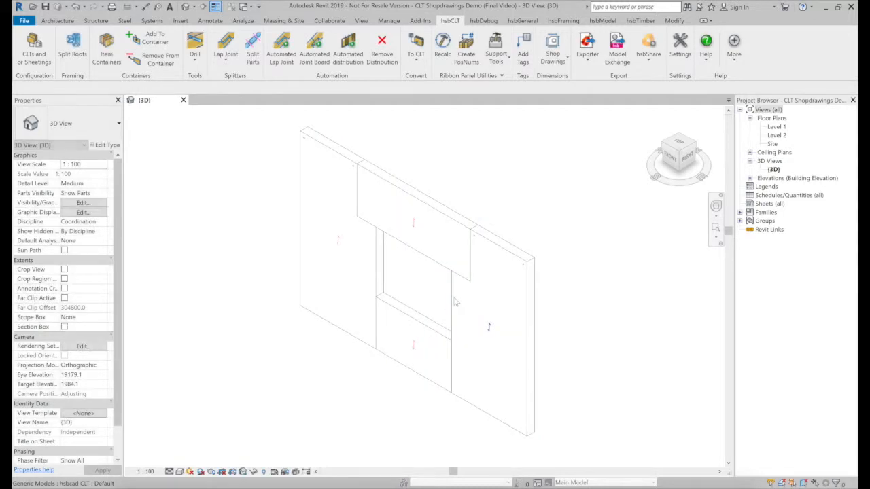
{"action": "left_click", "coordinate": [471, 289]}
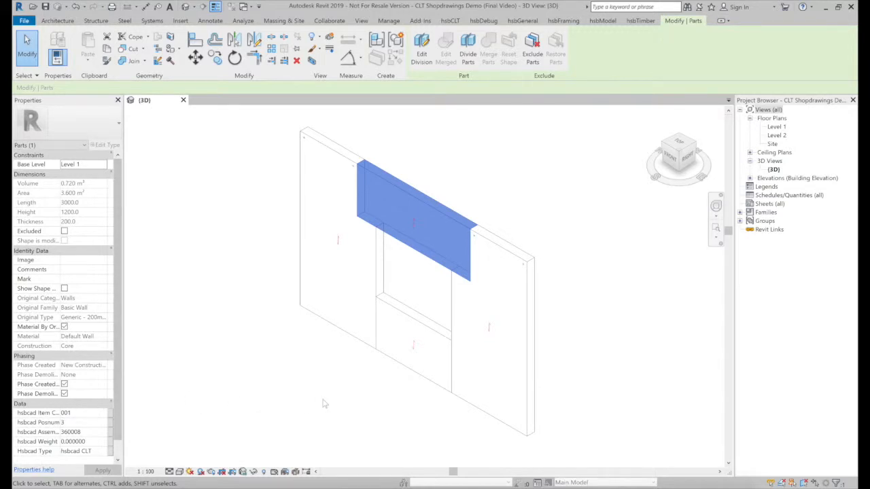
{"action": "left_click", "coordinate": [591, 316]}
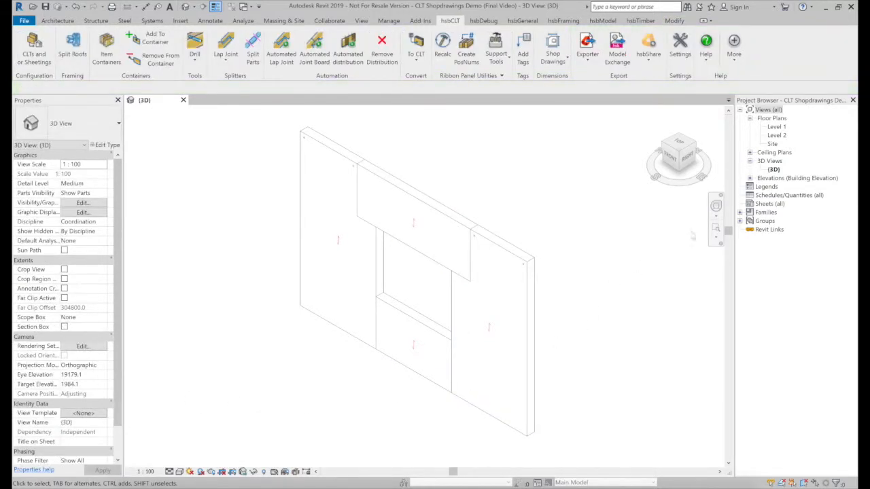
- Create a new sheet with the A3 metric title block
{"action": "left_click", "coordinate": [767, 204]}
{"action": "right_click", "coordinate": [764, 205]}
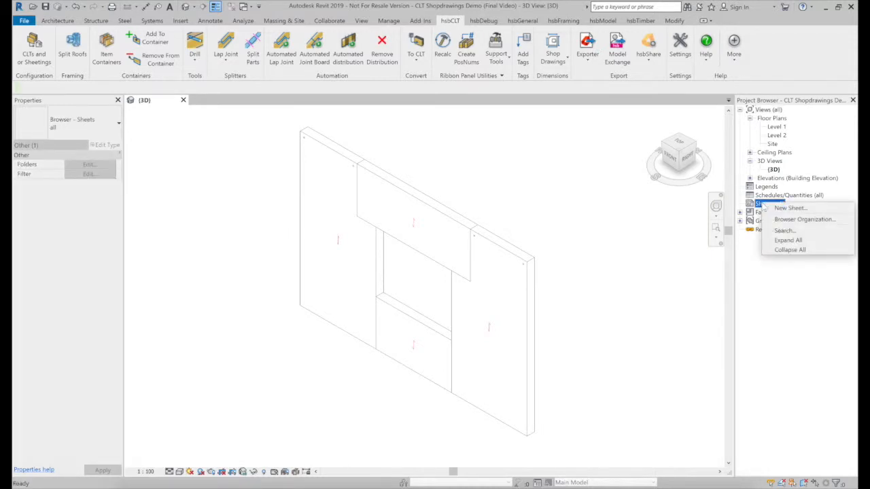
{"action": "left_click", "coordinate": [770, 209]}
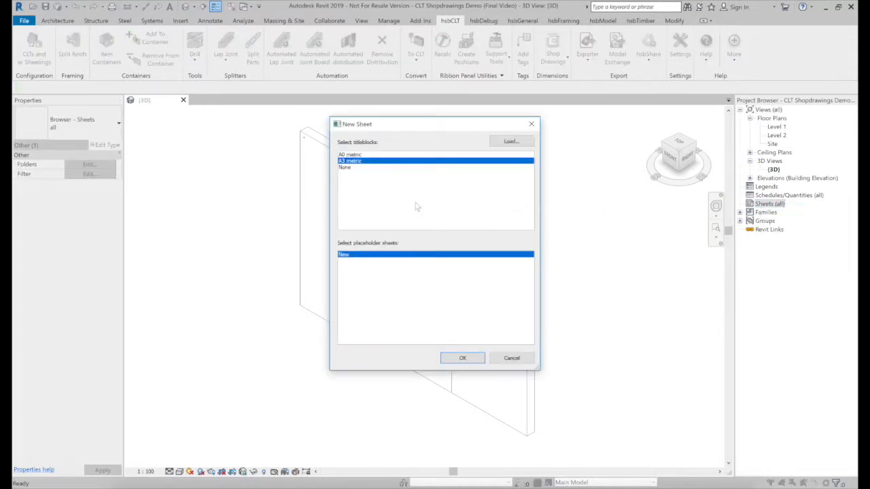
{"action": "left_click", "coordinate": [462, 358]}
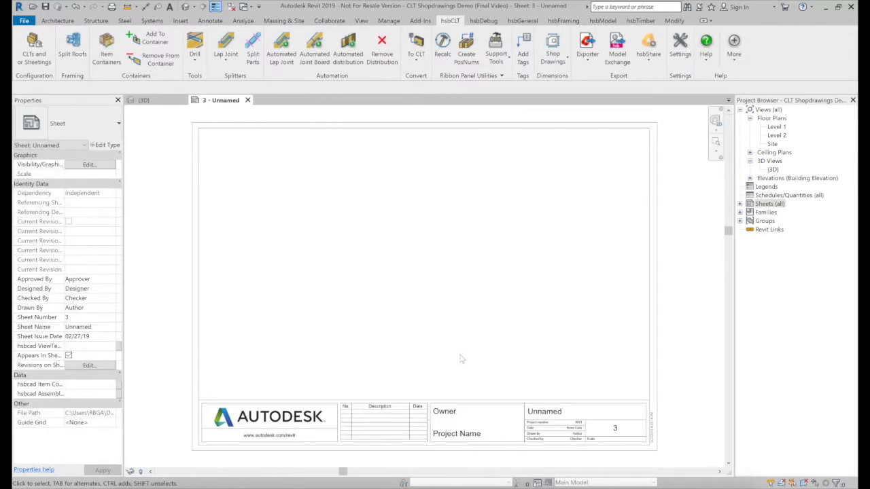
{"action": "left_click", "coordinate": [400, 162]}
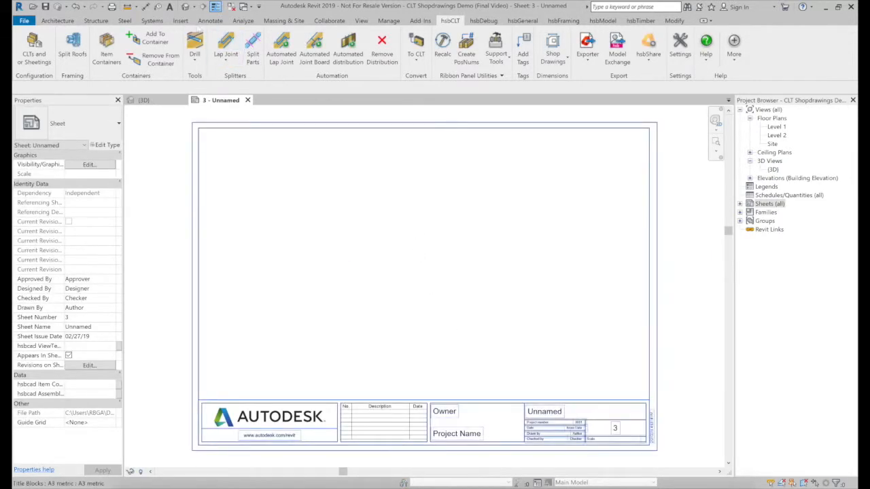
- Load the hsbcad View Section Anchor and hsbcad 3D View Anchor families from the hsbGeneral folder
{"action": "left_click", "coordinate": [181, 21]}
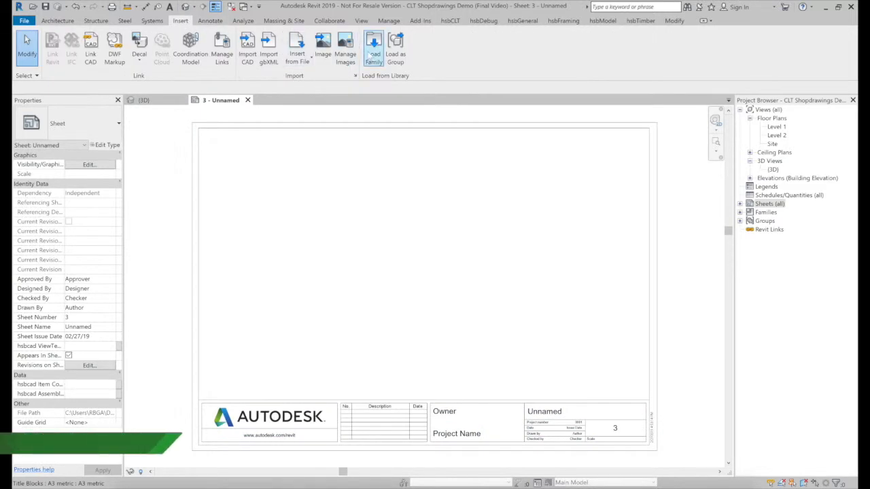
{"action": "left_click", "coordinate": [374, 51]}
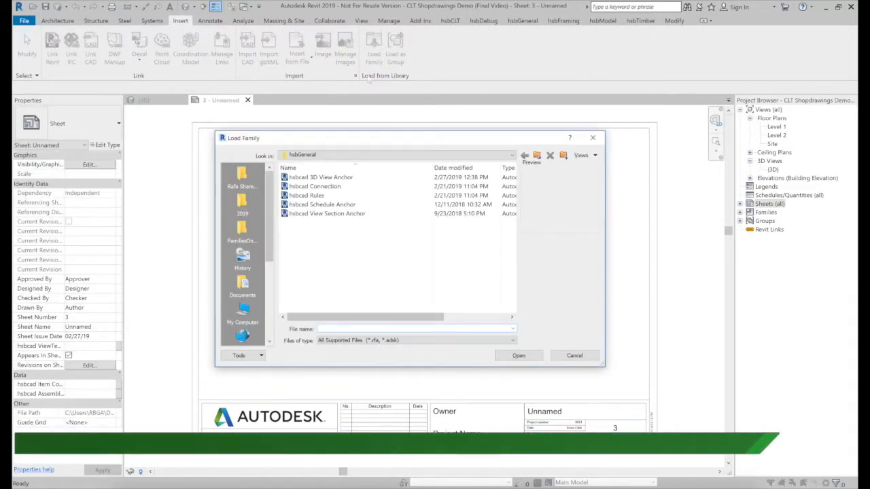
{"action": "left_click", "coordinate": [351, 214]}
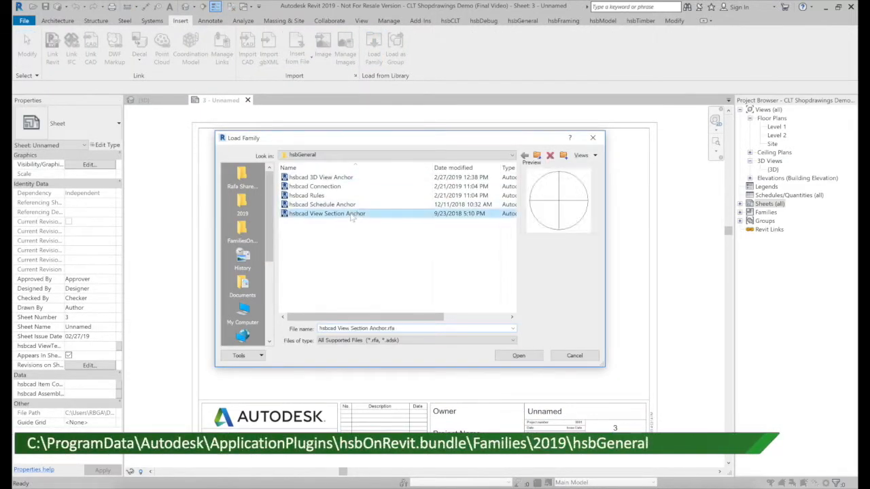
{"action": "left_click", "coordinate": [346, 178], "text": "ctrl"}
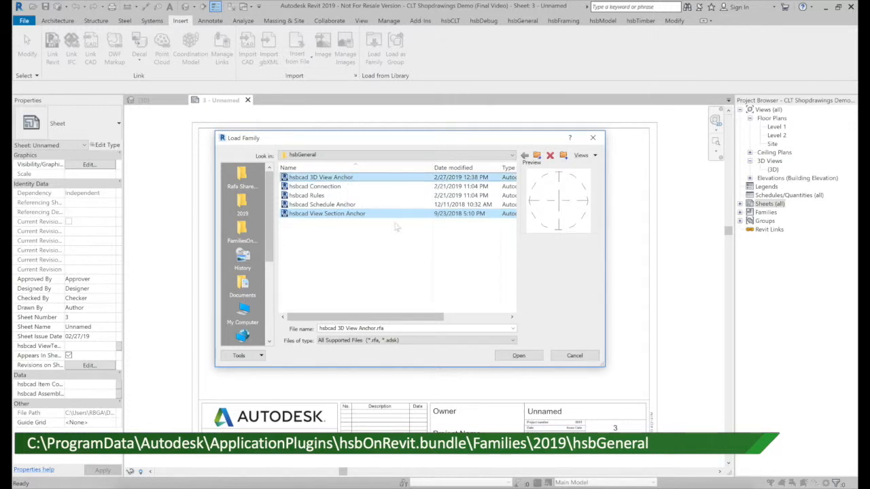
{"action": "left_click", "coordinate": [516, 355]}
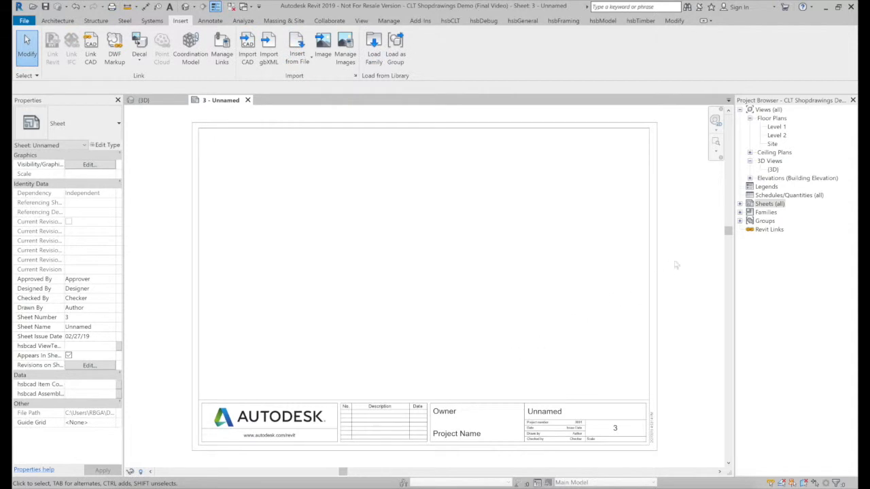
- Place an Isometric hsbcad 3D View Anchor near the lower-left corner of the sheet's drawing area
{"action": "left_click", "coordinate": [741, 212]}
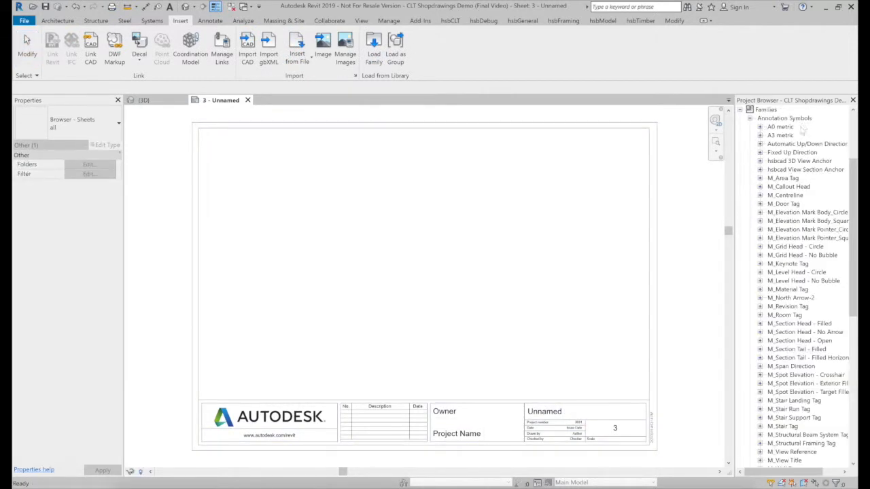
{"action": "left_click", "coordinate": [759, 161]}
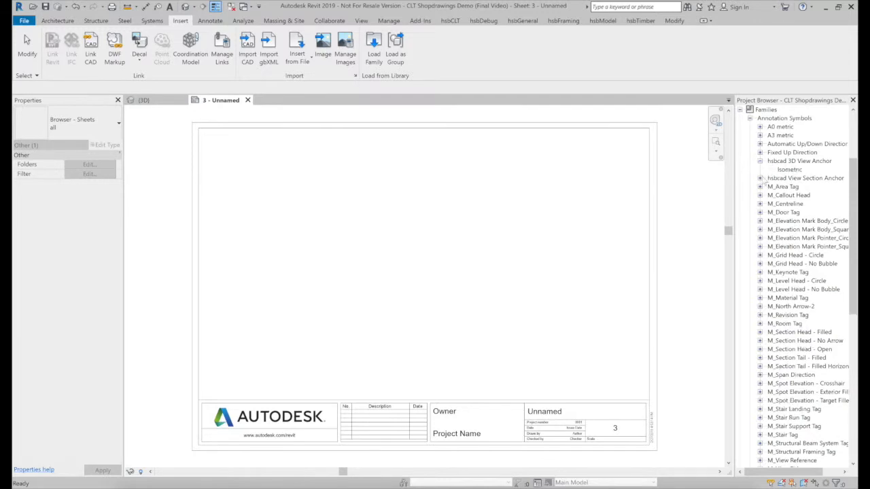
{"action": "left_click", "coordinate": [760, 178]}
{"action": "left_click_drag", "start_coordinate": [787, 170], "coordinate": [428, 274]}
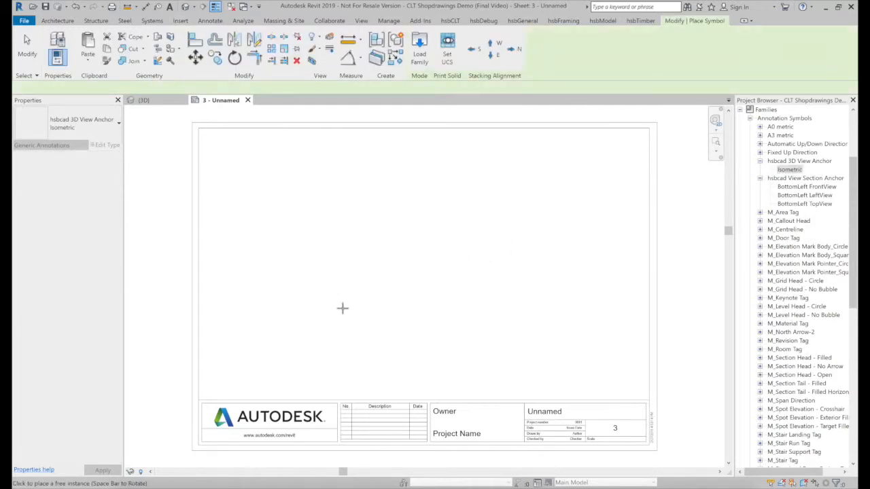
{"action": "left_click", "coordinate": [255, 367]}
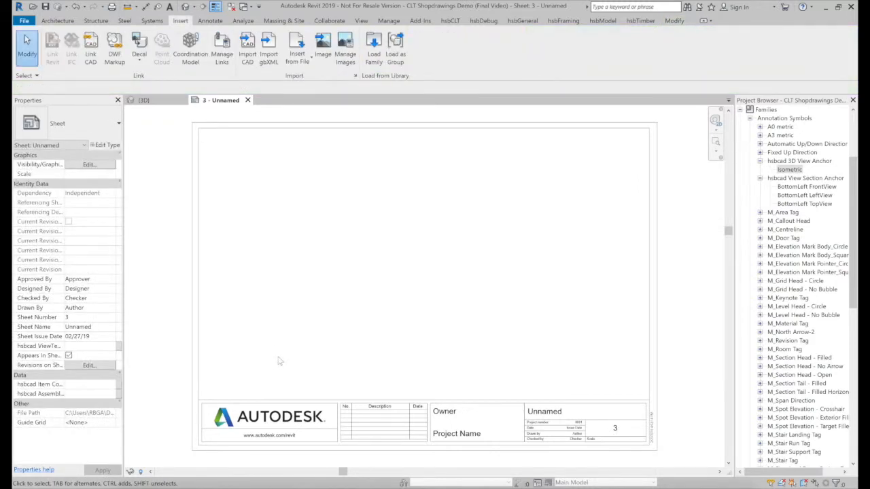
- Copy the name of the hsbcad Isometric view template from the project's view templates, leaving the template itself unchanged
{"action": "left_click", "coordinate": [252, 367]}
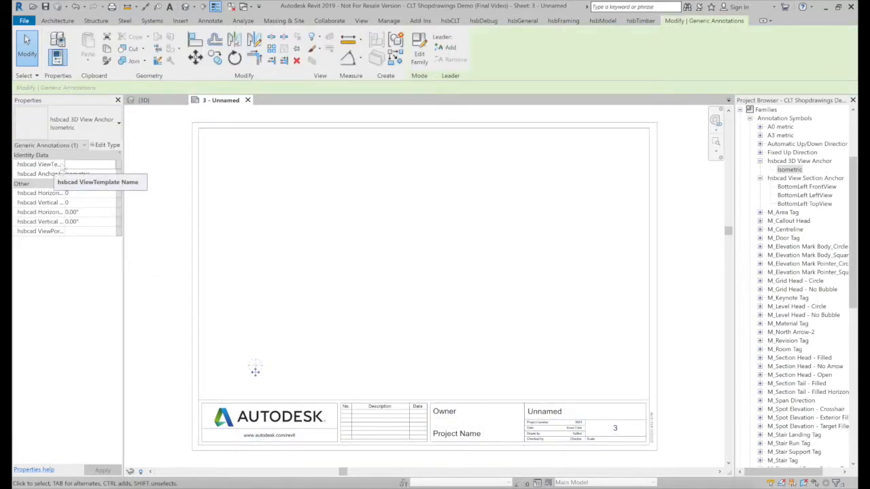
{"action": "left_click", "coordinate": [360, 21]}
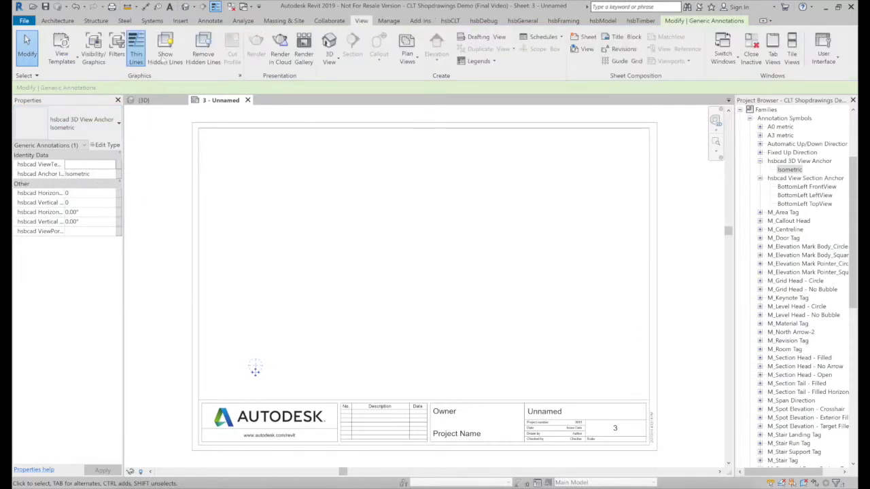
{"action": "left_click", "coordinate": [62, 58]}
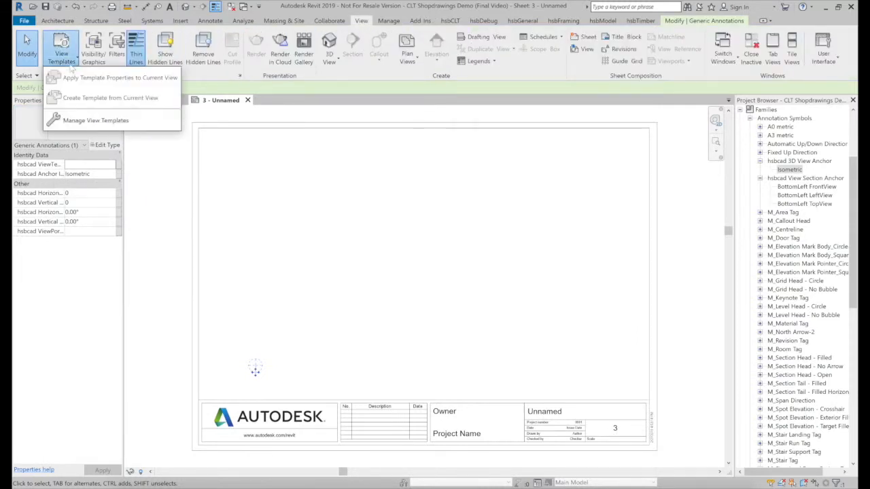
{"action": "left_click", "coordinate": [95, 121]}
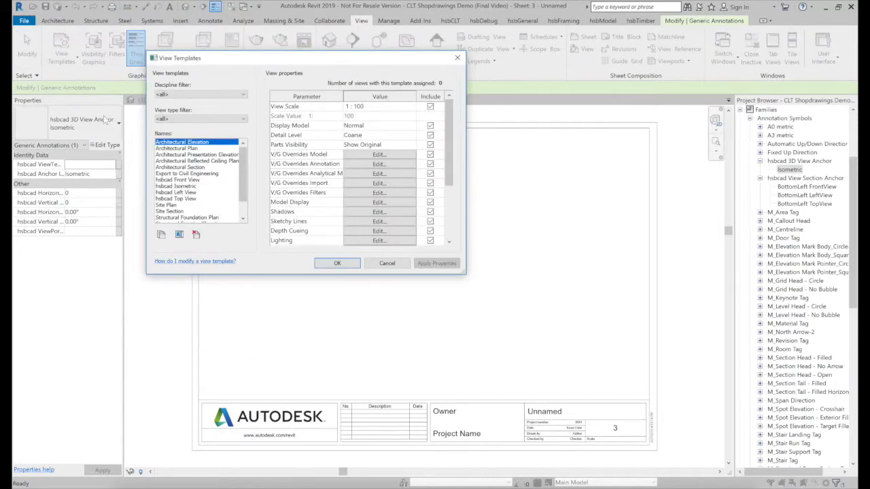
{"action": "left_click", "coordinate": [178, 186]}
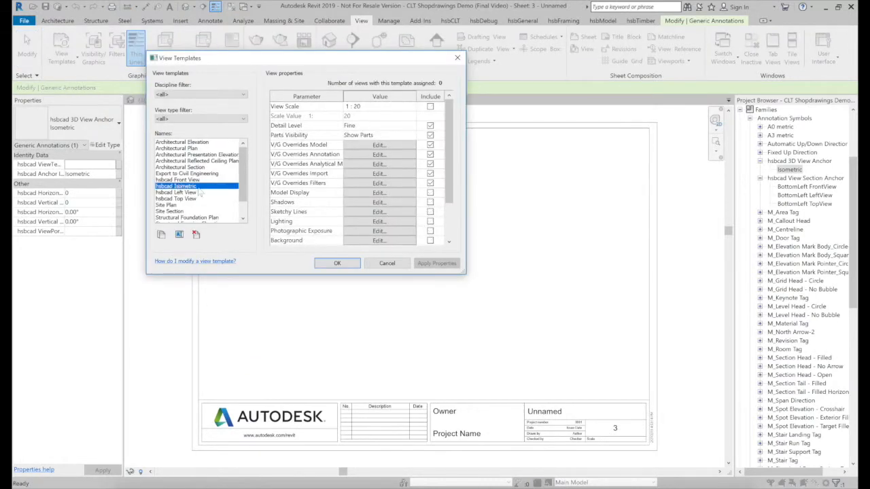
{"action": "left_click", "coordinate": [179, 235]}
{"action": "key", "text": "ctrl+c"}
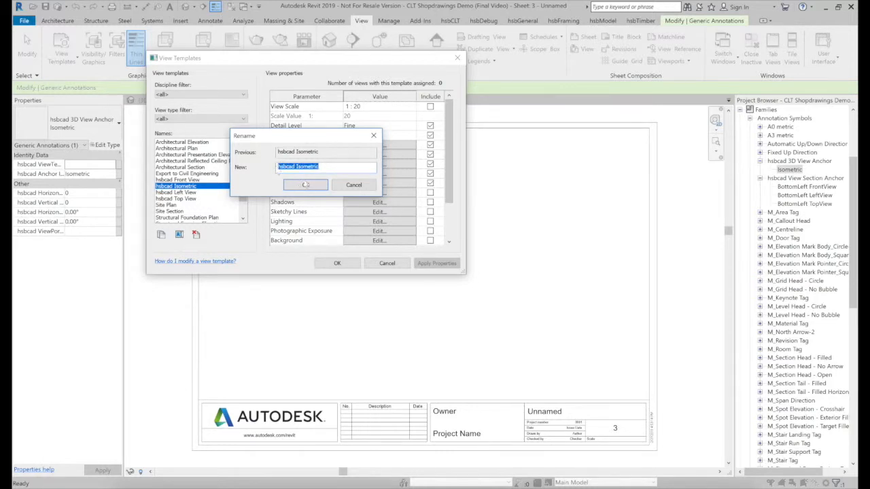
{"action": "left_click", "coordinate": [305, 185]}
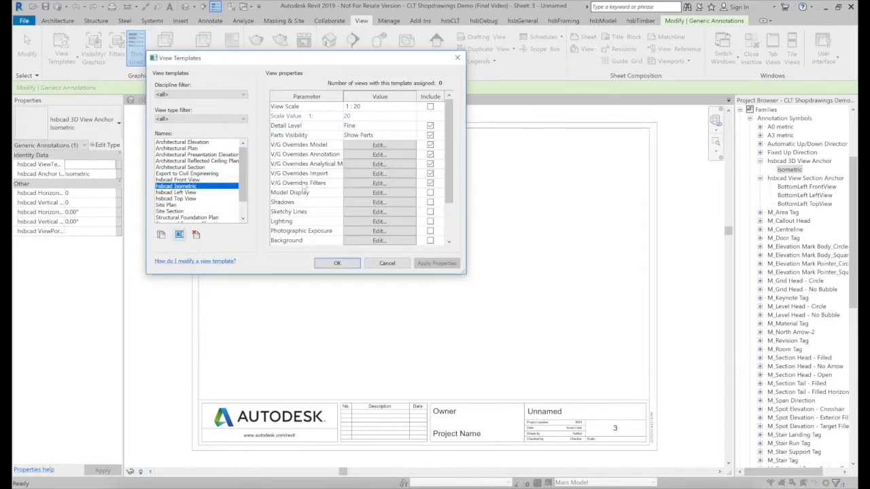
{"action": "left_click", "coordinate": [386, 264]}
- Paste hsbcad Isometric as the view template name of the placed 3D view anchor
{"action": "left_click_drag", "start_coordinate": [343, 382], "coordinate": [241, 307]}
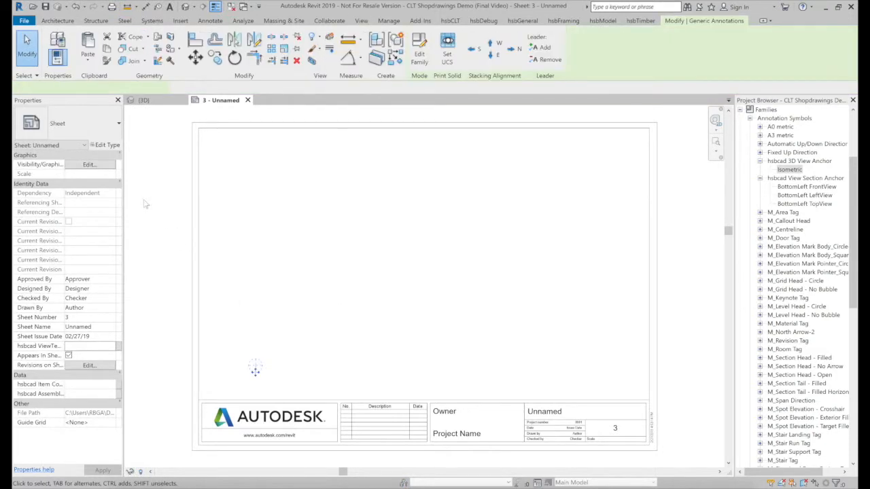
{"action": "left_click", "coordinate": [90, 165]}
{"action": "key", "text": "ctrl+v"}
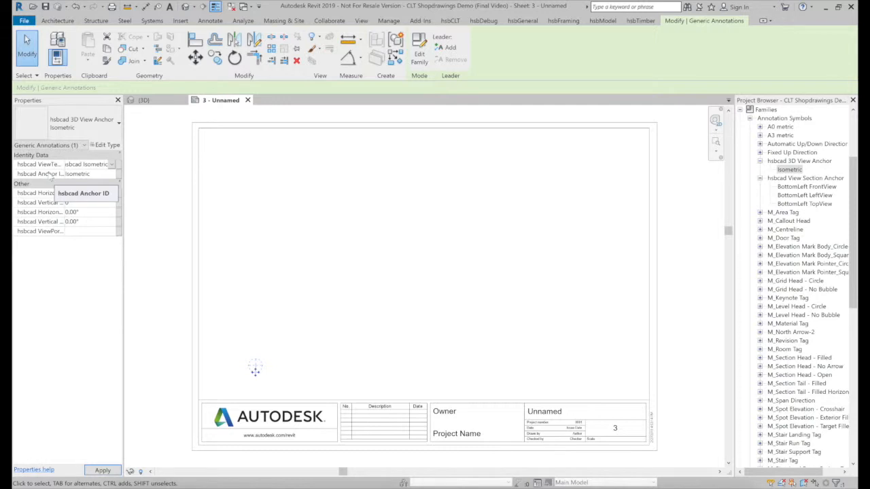
- Set the 3D view anchor's horizontal angle to 45° and its vertical angle to 30°
{"action": "left_click", "coordinate": [76, 212]}
{"action": "type", "text": "45"}
{"action": "left_click", "coordinate": [86, 222]}
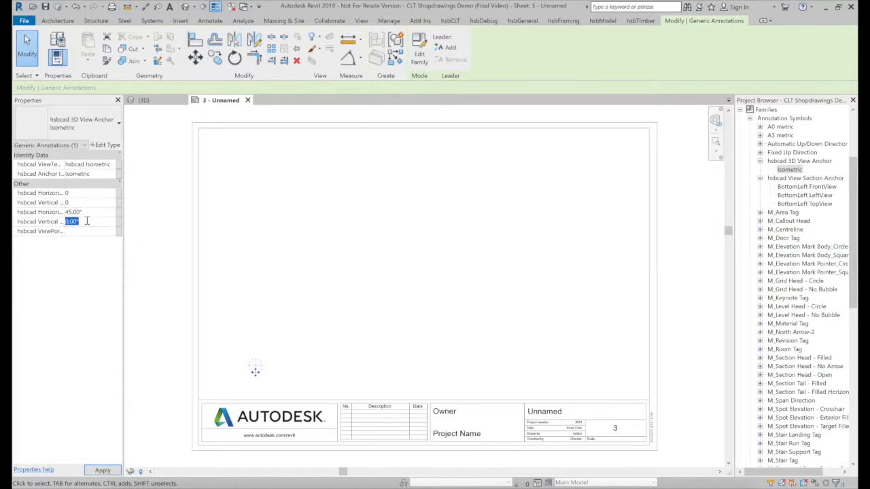
{"action": "type", "text": "30"}
{"action": "key", "text": "Return"}
{"action": "left_click", "coordinate": [435, 277]}
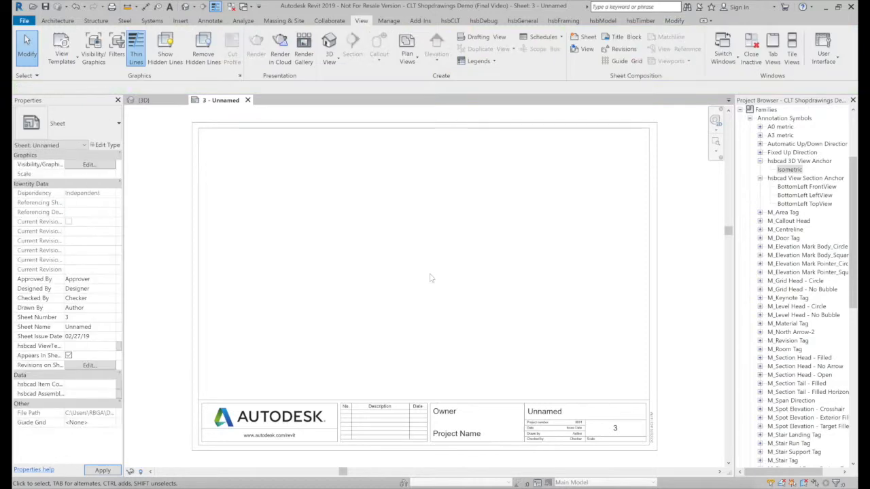
- Place a BottomLeft TopView section anchor on the sheet, level with the 3D view anchor and just past the middle
{"action": "double_click", "coordinate": [804, 187]}
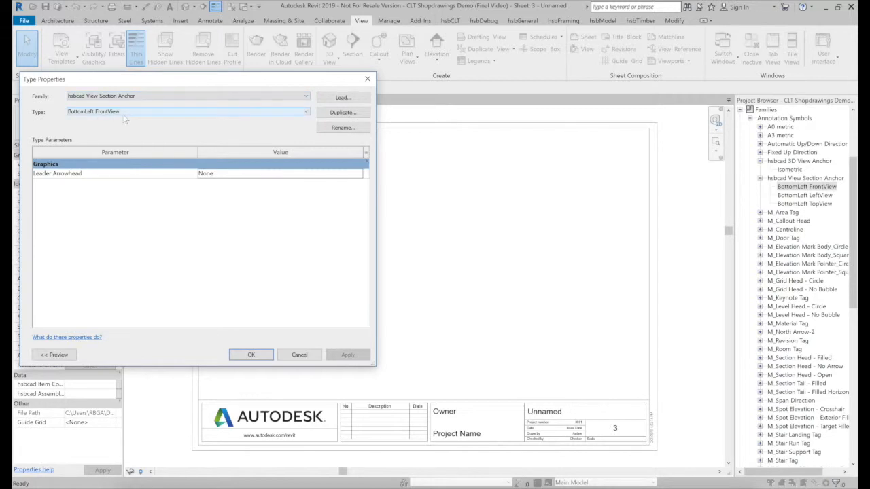
{"action": "left_click", "coordinate": [367, 79]}
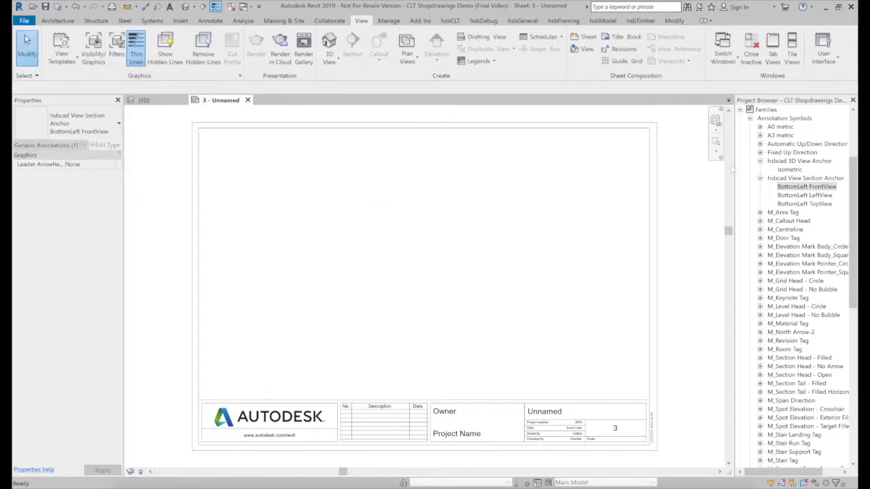
{"action": "left_click", "coordinate": [788, 204]}
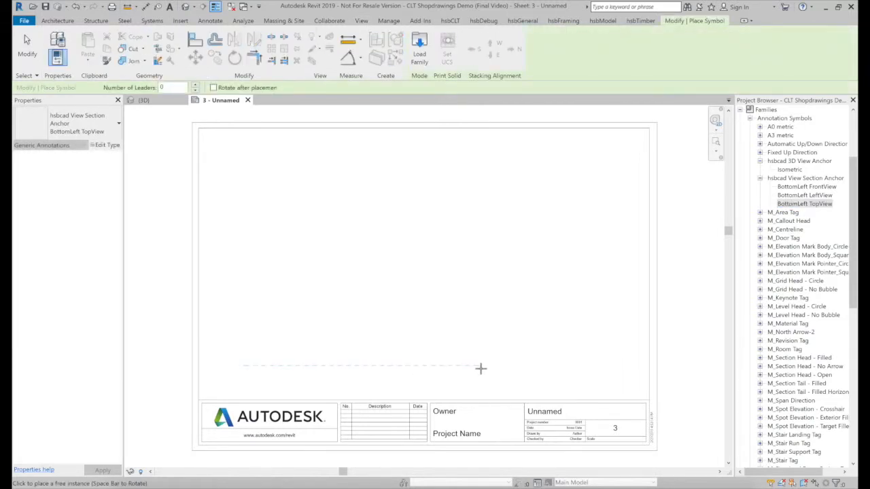
{"action": "left_click", "coordinate": [438, 368]}
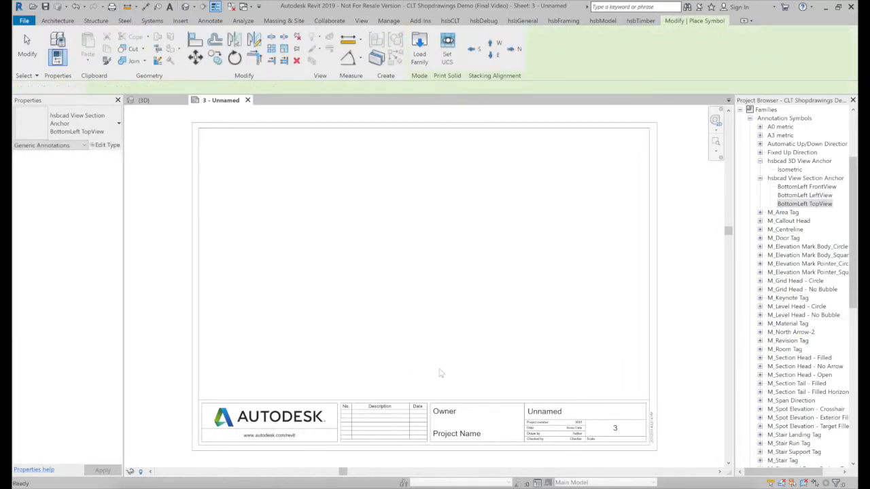
- Place a BottomLeft FrontView section anchor on the sheet, just above the TopView anchor
{"action": "key", "text": "Escape"}
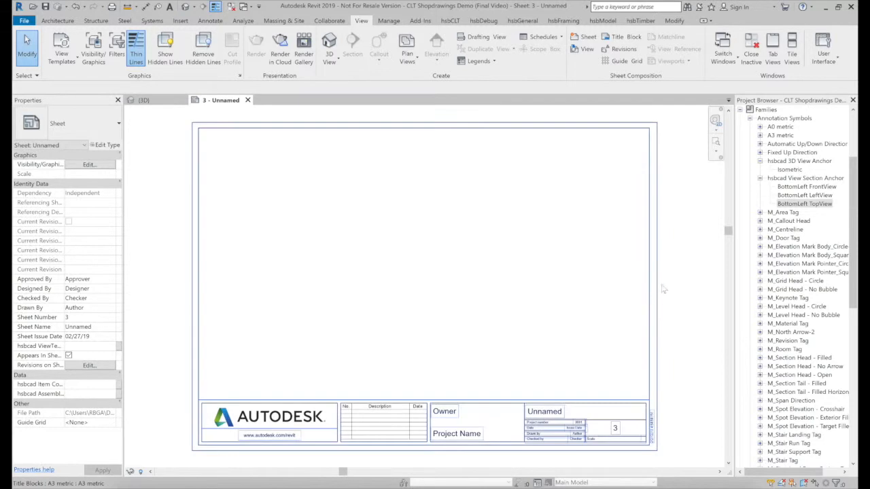
{"action": "left_click", "coordinate": [800, 188]}
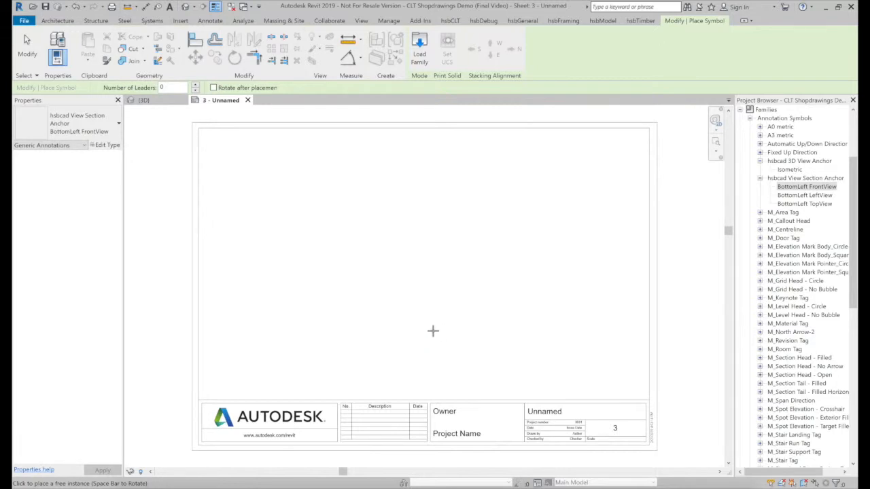
{"action": "key", "text": "Escape"}
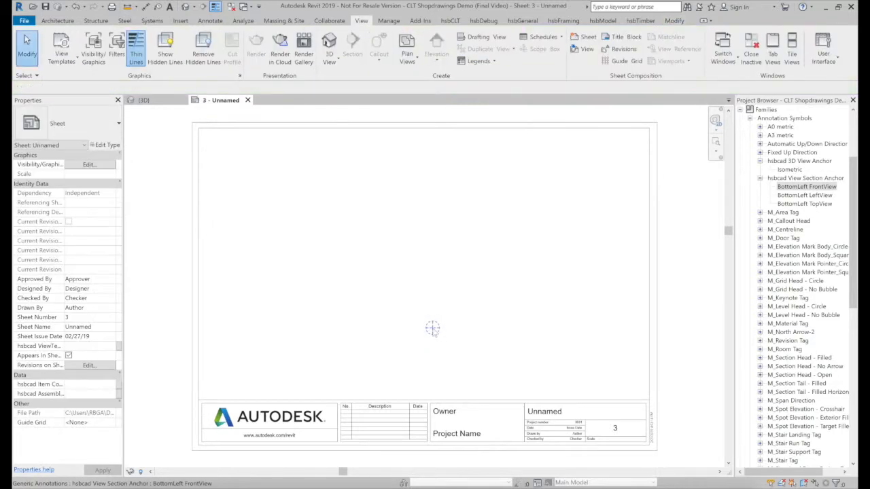
- Place a BottomLeft LeftView section anchor on the sheet, to the right of the FrontView anchor and roughly level with it
{"action": "left_click_drag", "start_coordinate": [804, 197], "coordinate": [504, 347]}
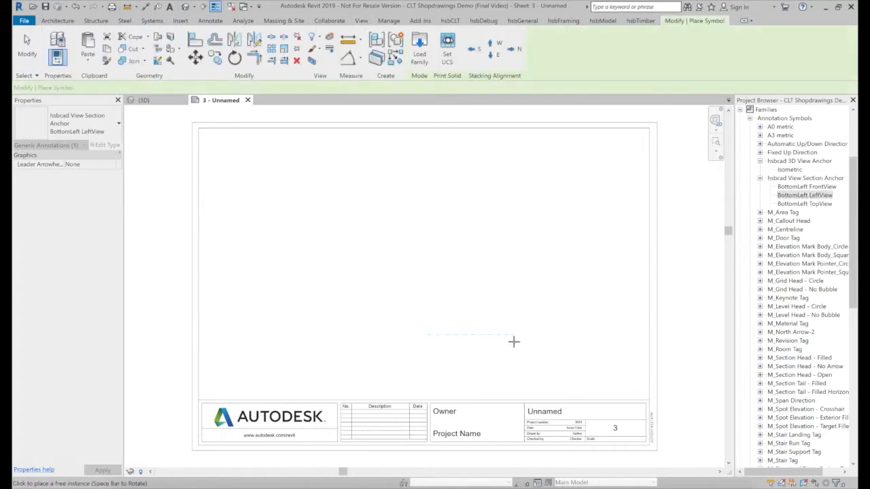
{"action": "key", "text": "Escape"}
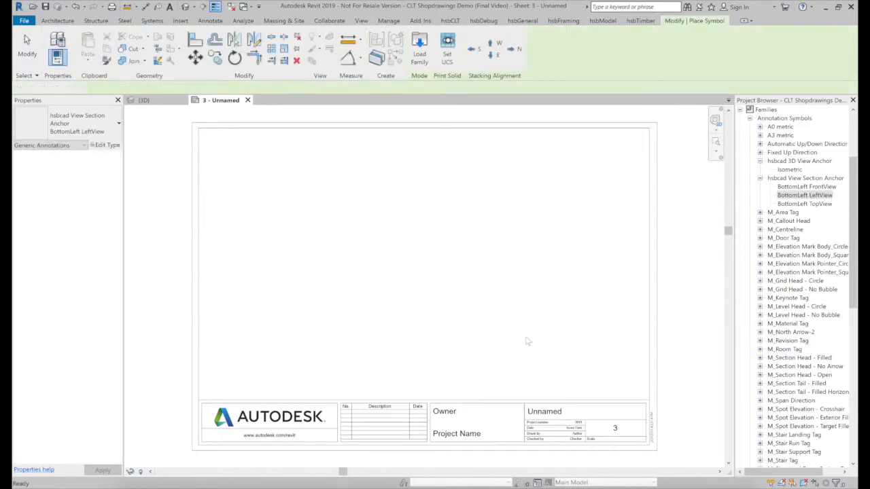
{"action": "left_click_drag", "start_coordinate": [558, 388], "coordinate": [514, 371]}
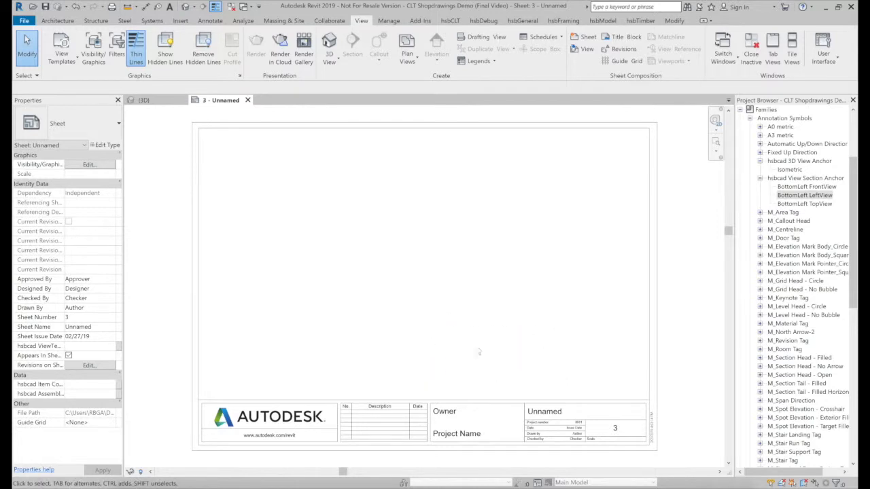
- Copy the name of the hsbcad Front View template from the project's view templates, leaving the template itself unchanged
{"action": "left_click", "coordinate": [432, 329]}
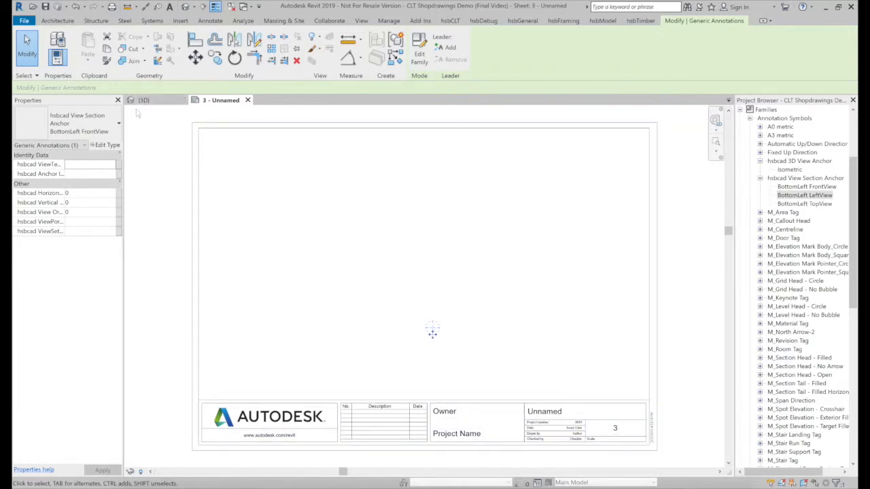
{"action": "left_click", "coordinate": [357, 22]}
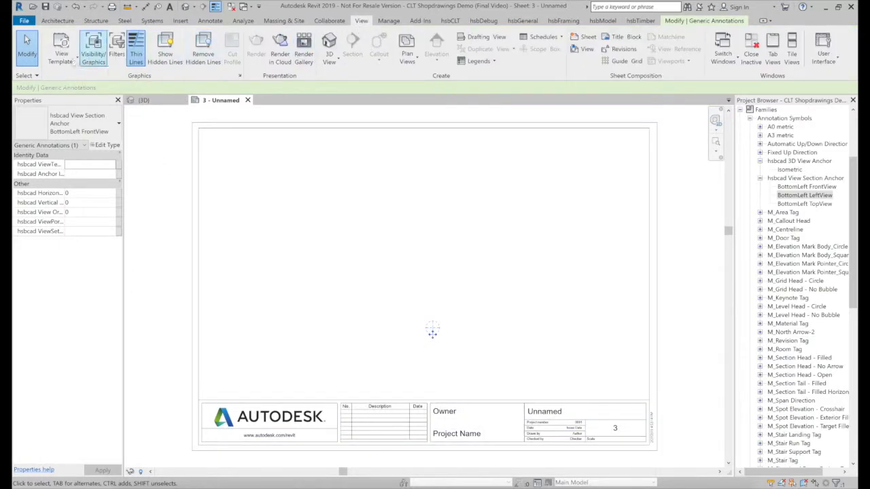
{"action": "left_click", "coordinate": [61, 57]}
{"action": "left_click", "coordinate": [95, 120]}
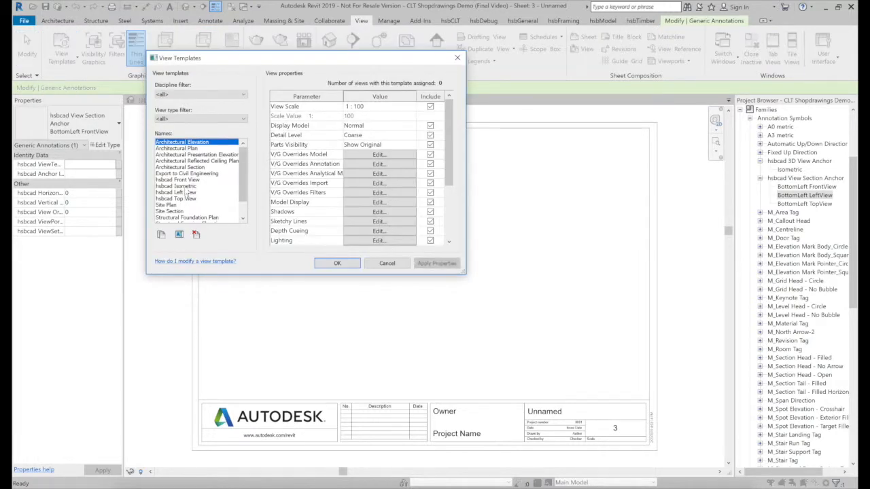
{"action": "left_click", "coordinate": [185, 180]}
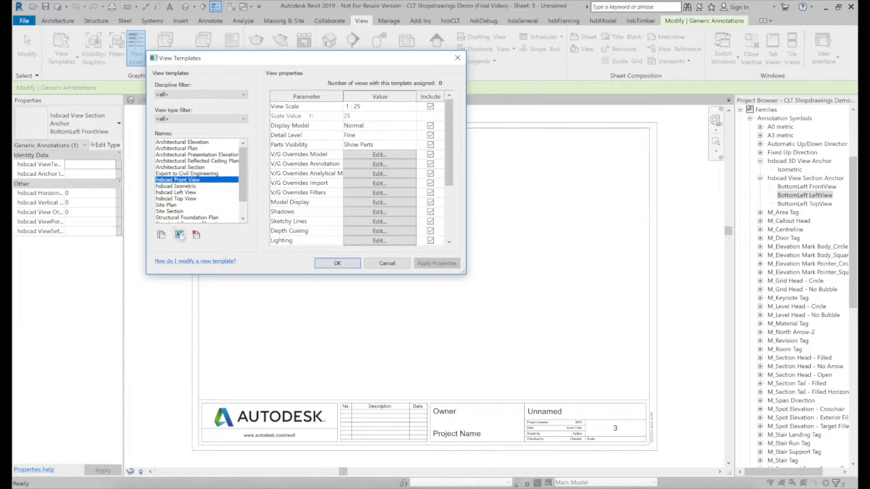
{"action": "left_click", "coordinate": [178, 234]}
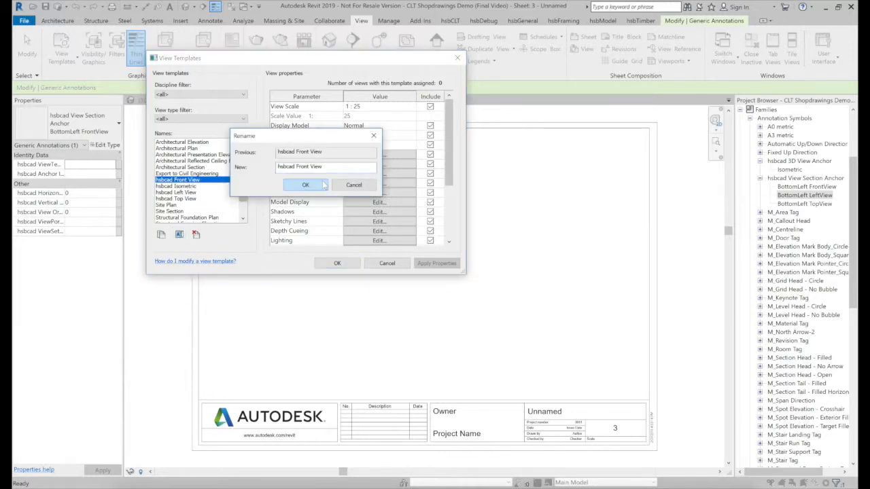
{"action": "left_click", "coordinate": [305, 185]}
{"action": "left_click", "coordinate": [337, 263]}
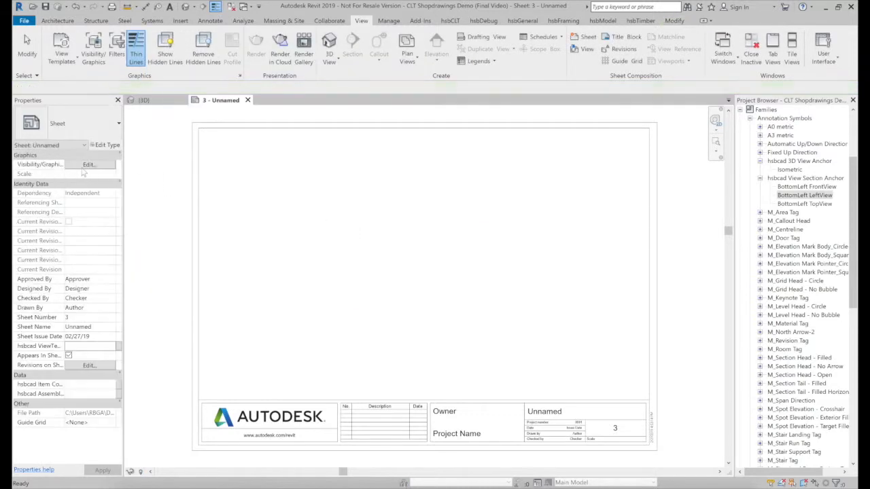
- Paste hsbcad Front View as the FrontView anchor's view template name and set its anchor ID to Front View
{"action": "left_click", "coordinate": [442, 335]}
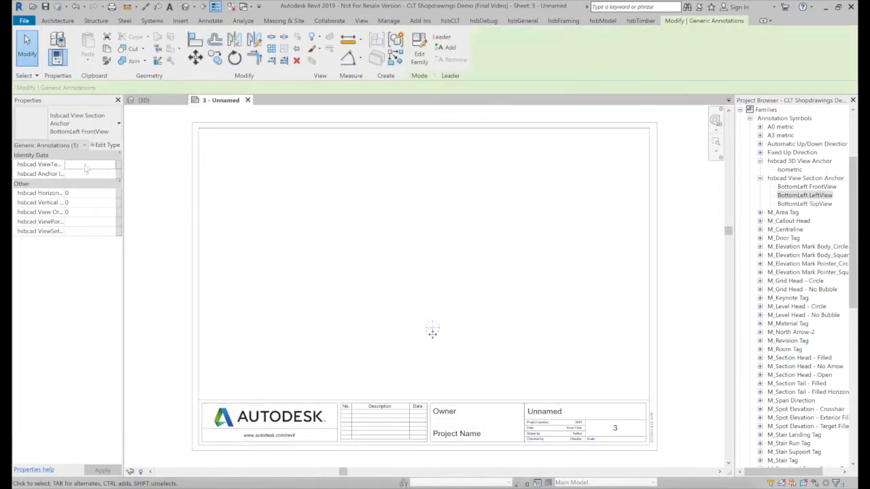
{"action": "left_click", "coordinate": [85, 164]}
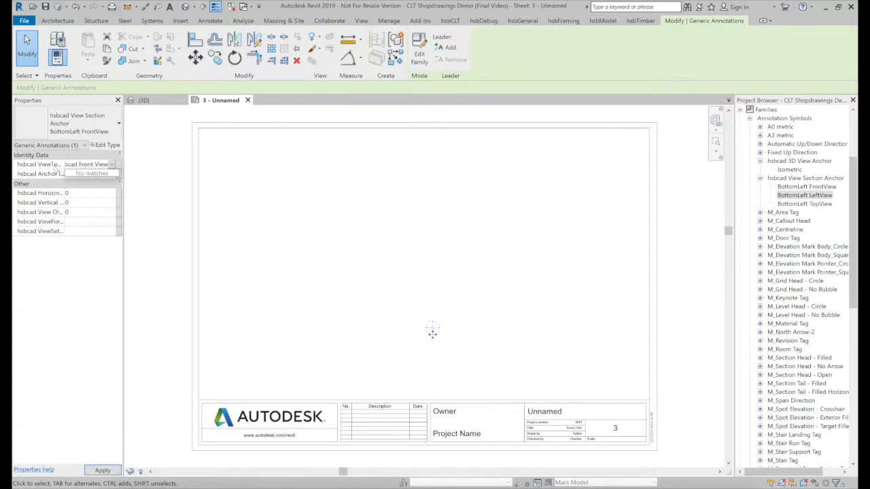
{"action": "left_click", "coordinate": [78, 173]}
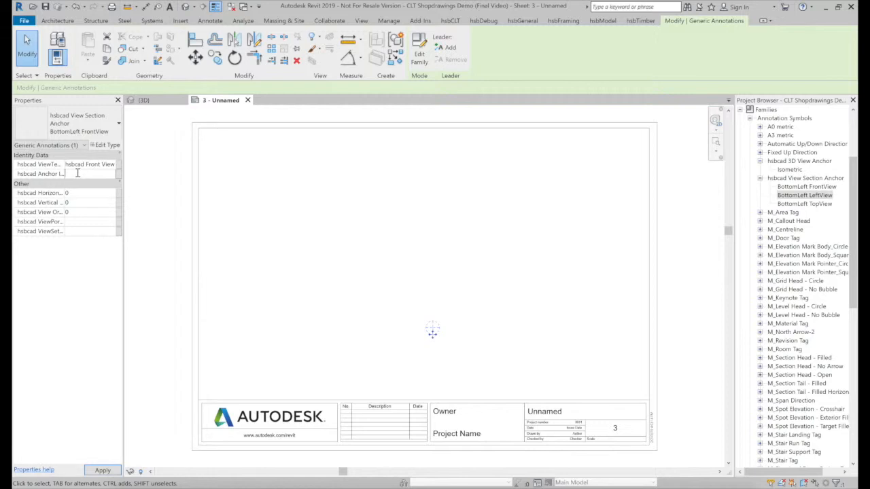
{"action": "type", "text": "Front View"}
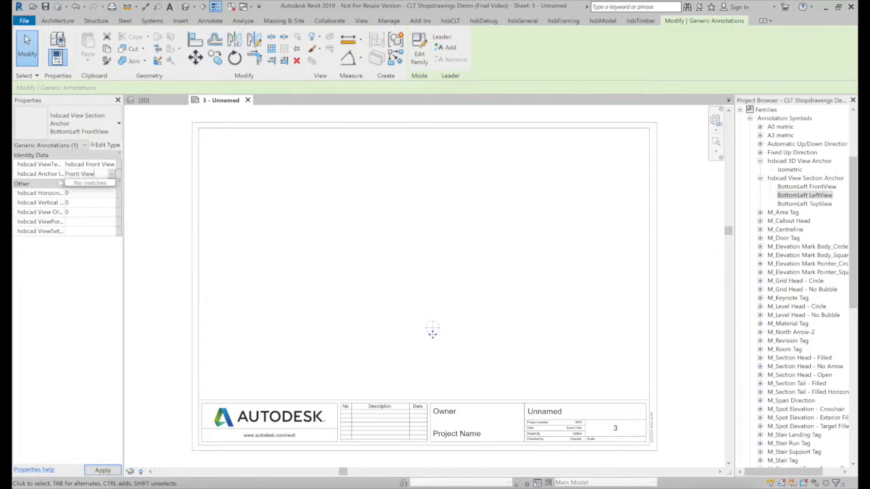
{"action": "left_click", "coordinate": [53, 185]}
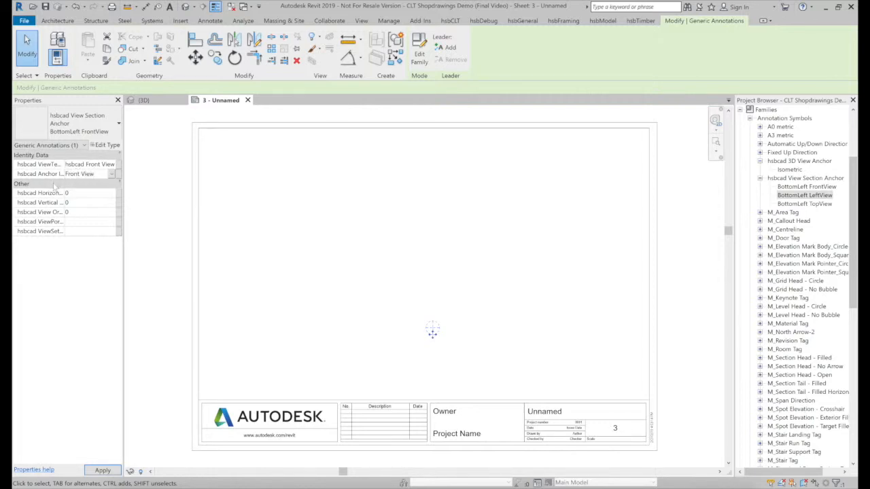
- Set the FrontView anchor's horizontal alignment to 2 for right alignment
{"action": "mouse_move", "coordinate": [51, 195]}
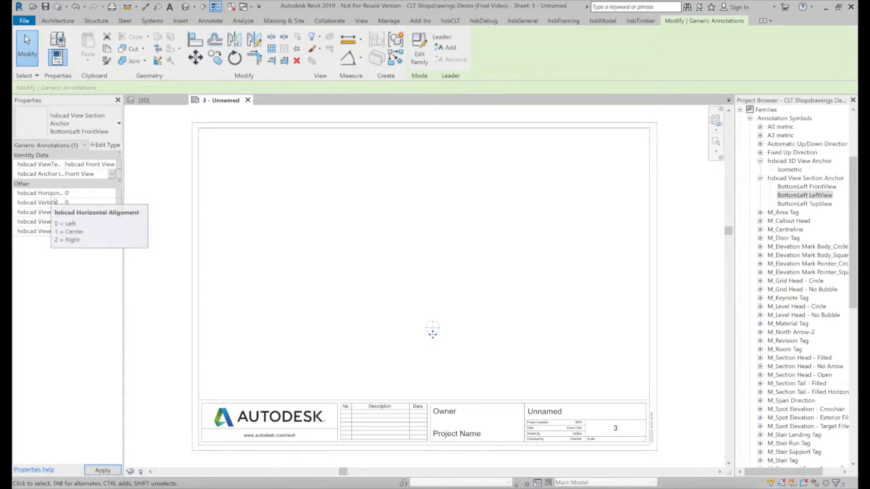
{"action": "left_click", "coordinate": [111, 194]}
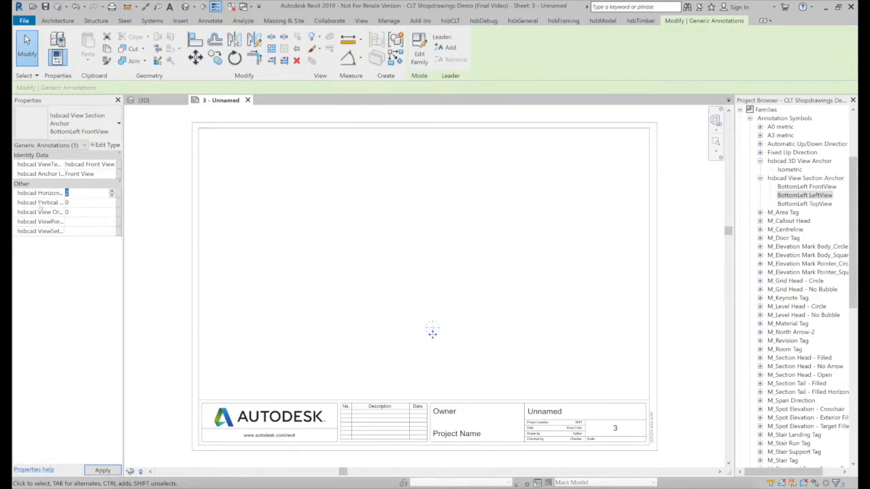
{"action": "mouse_move", "coordinate": [49, 208]}
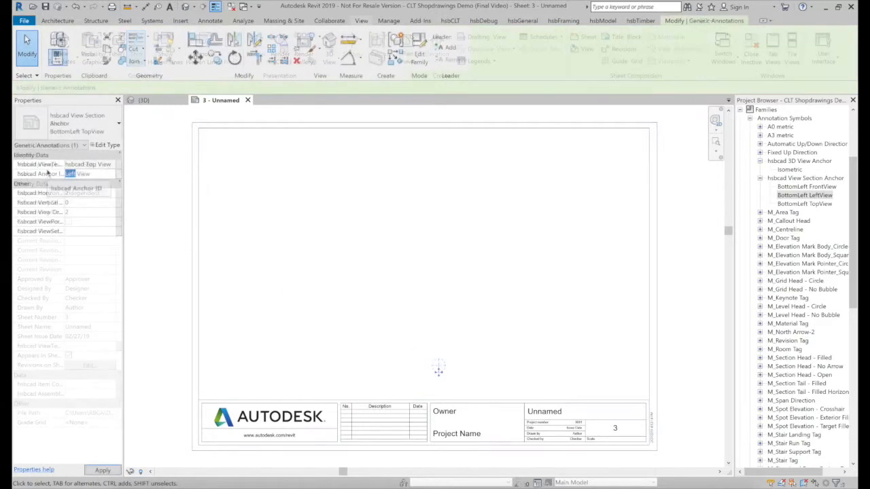
- Change the TopView section anchor's anchor ID to Top View and apply it
{"action": "type", "text": "Top"}
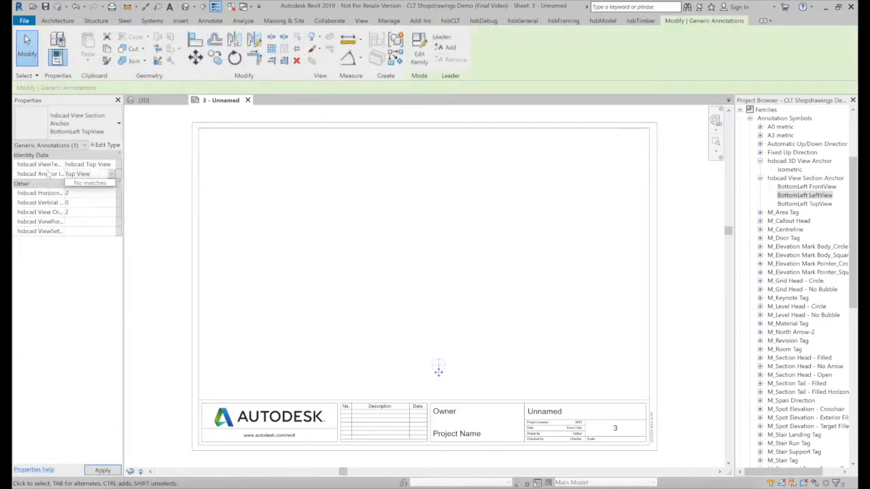
{"action": "left_click", "coordinate": [105, 473]}
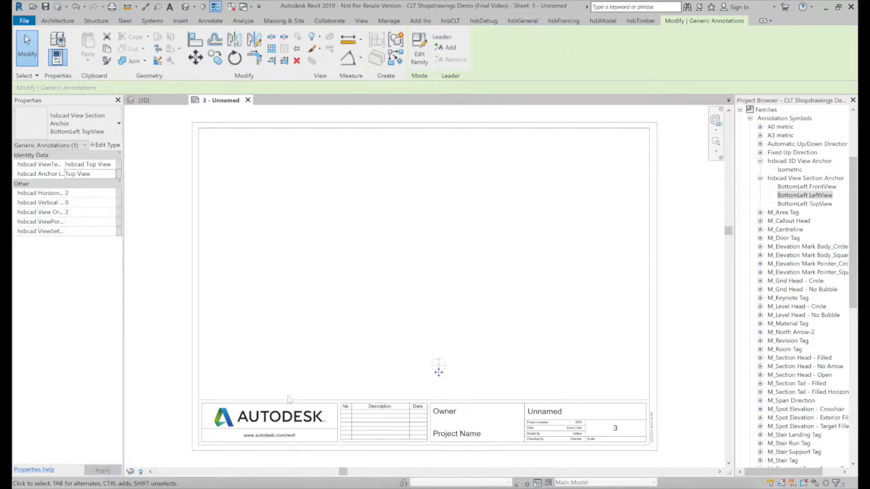
{"action": "left_click", "coordinate": [393, 375]}
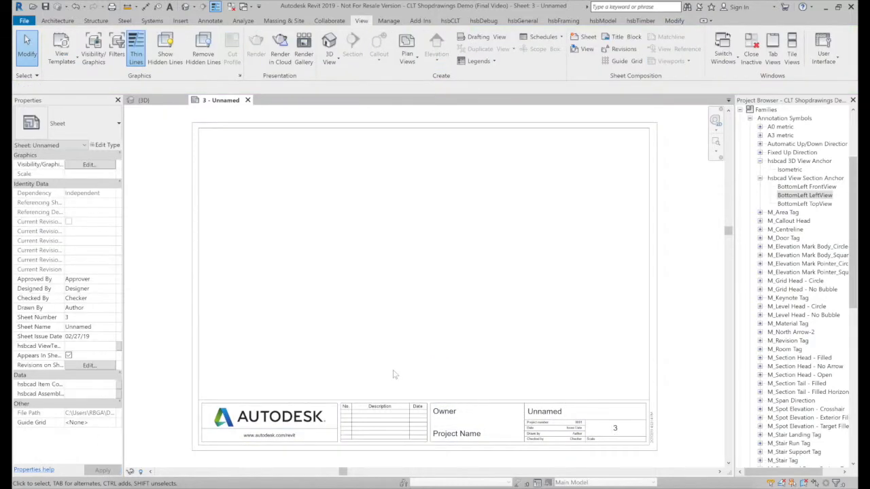
- Activate the sheet as a shopdrawing template named hsbcad Demo
{"action": "left_click", "coordinate": [449, 20]}
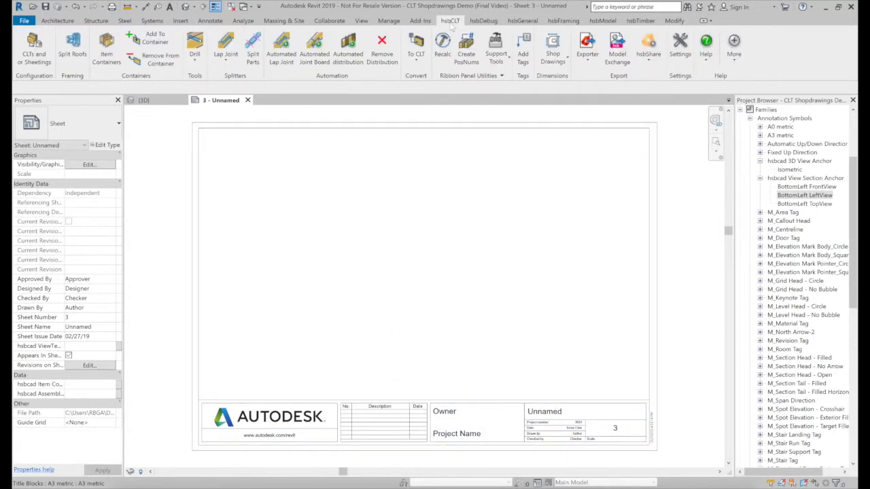
{"action": "left_click", "coordinate": [562, 64]}
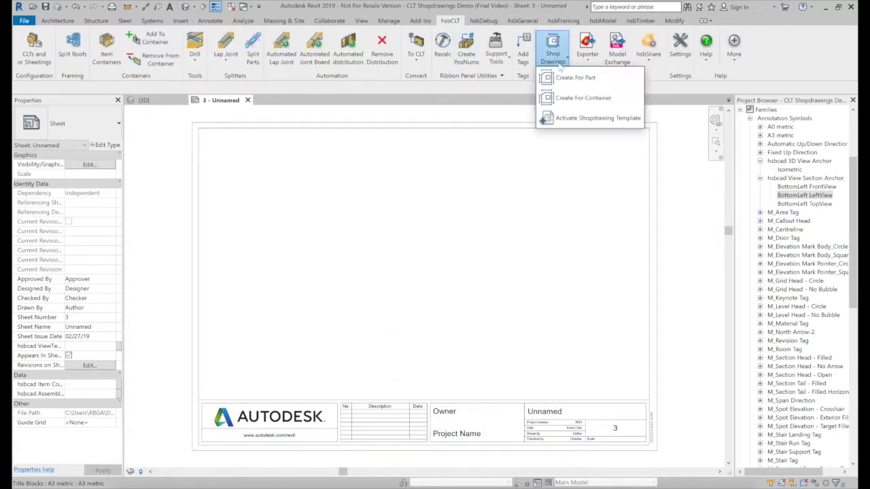
{"action": "left_click", "coordinate": [583, 118]}
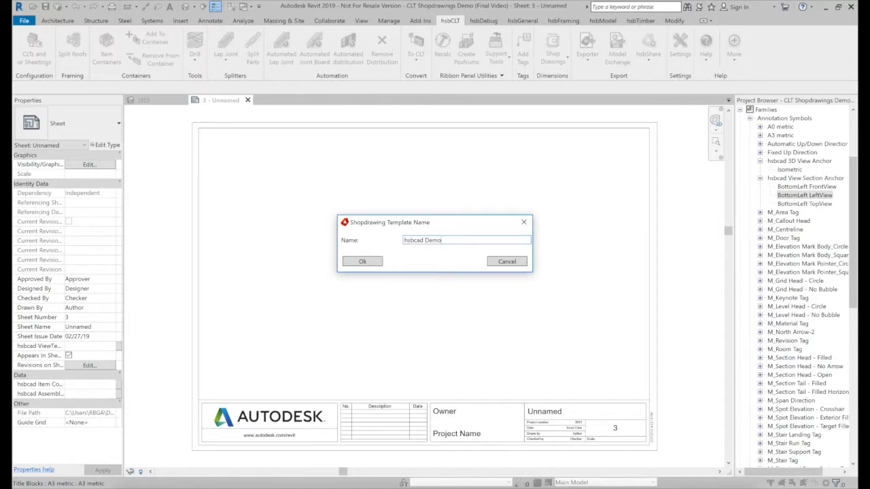
{"action": "left_click", "coordinate": [371, 265]}
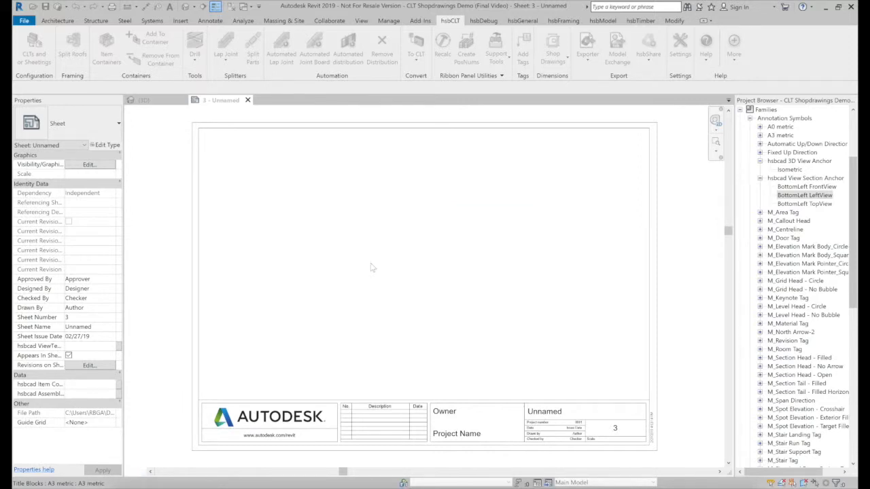
- Rename the template sheet to A3
{"action": "left_click", "coordinate": [103, 327]}
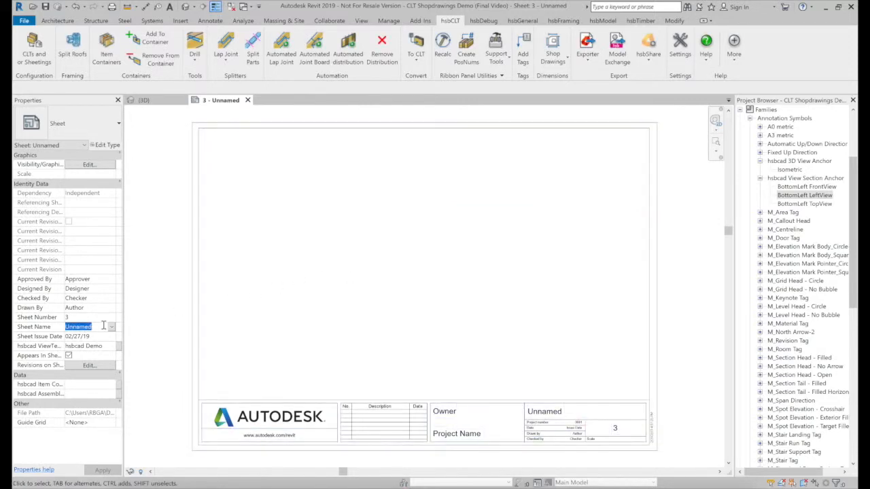
{"action": "type", "text": "A3"}
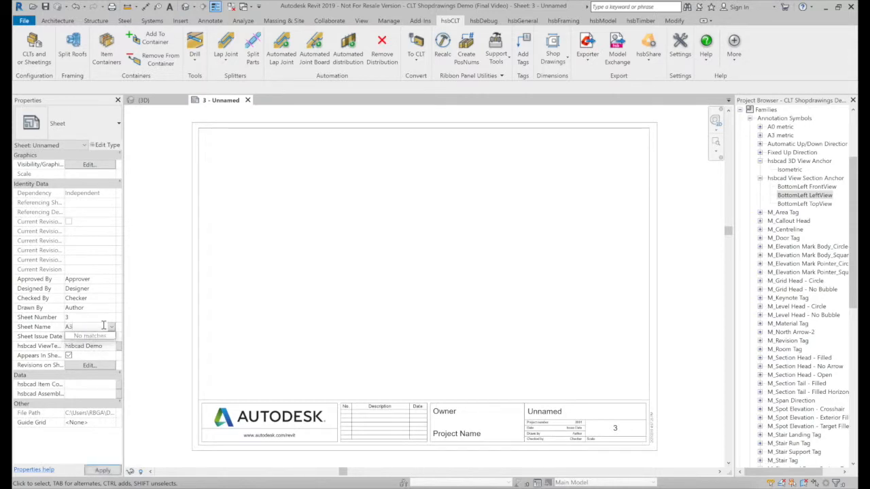
{"action": "key", "text": "Return"}
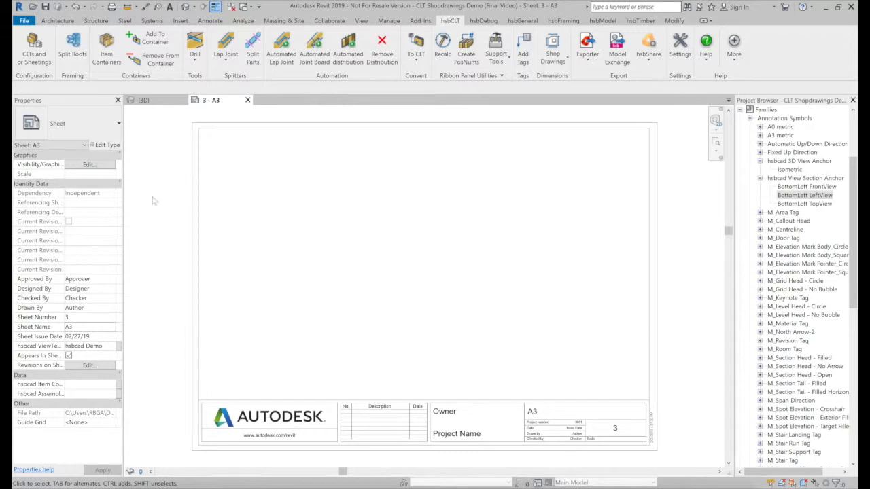
- Create a part shop drawing from the hsbcad Demo A3 template for the right-hand CLT wall panel in the 3D view
{"action": "left_click", "coordinate": [161, 103]}
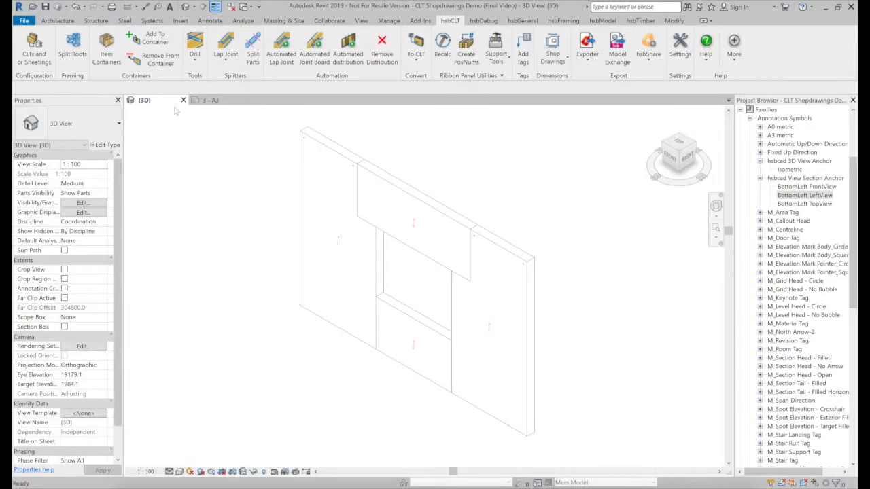
{"action": "left_click", "coordinate": [561, 62]}
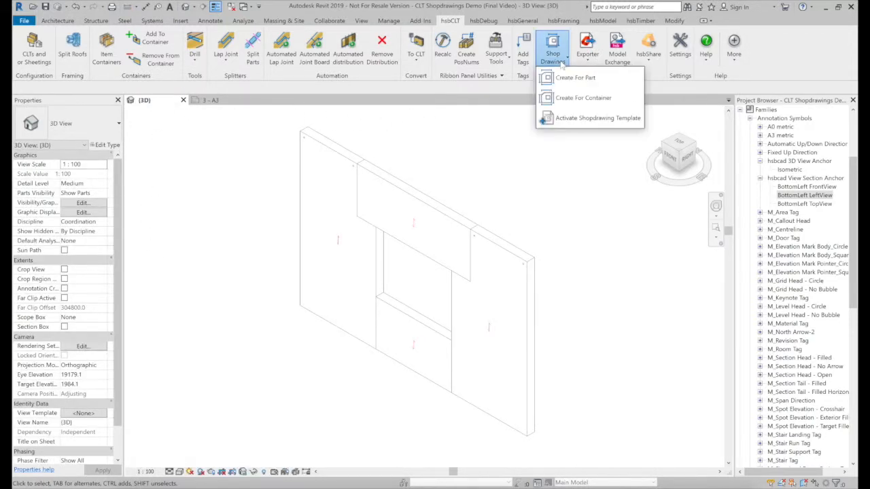
{"action": "left_click", "coordinate": [573, 77]}
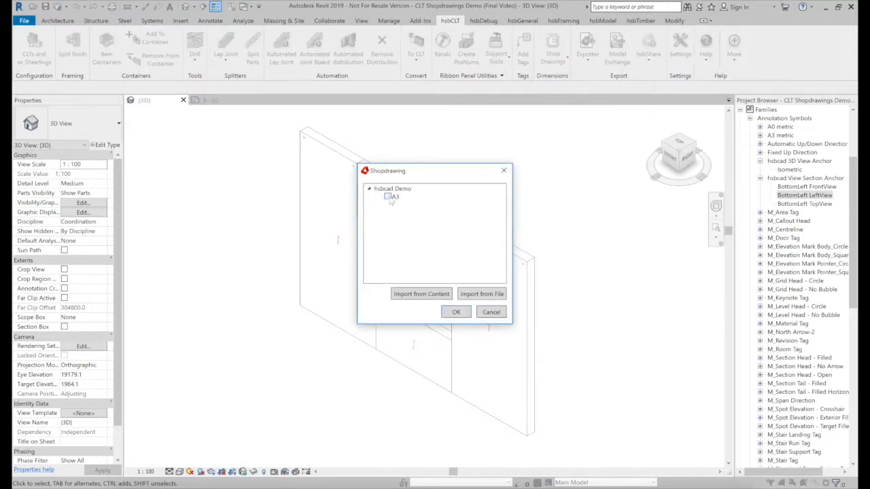
{"action": "left_click", "coordinate": [456, 311]}
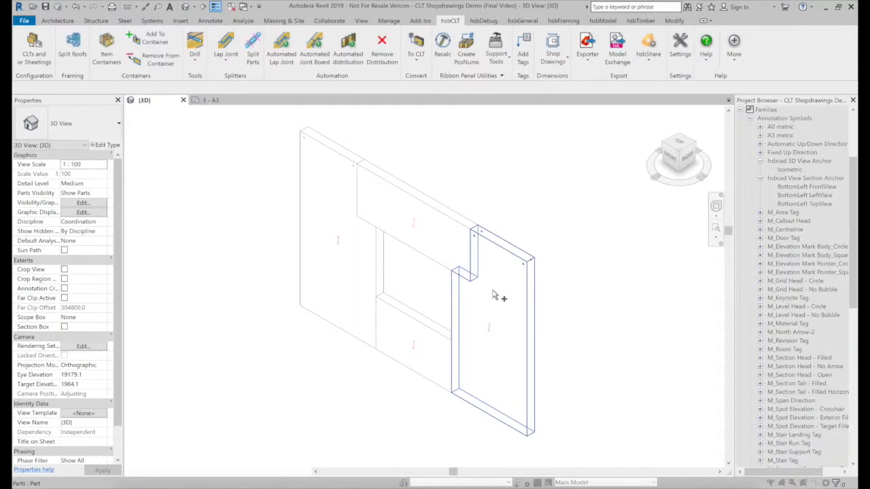
{"action": "left_click", "coordinate": [500, 292]}
{"action": "left_click", "coordinate": [56, 88]}
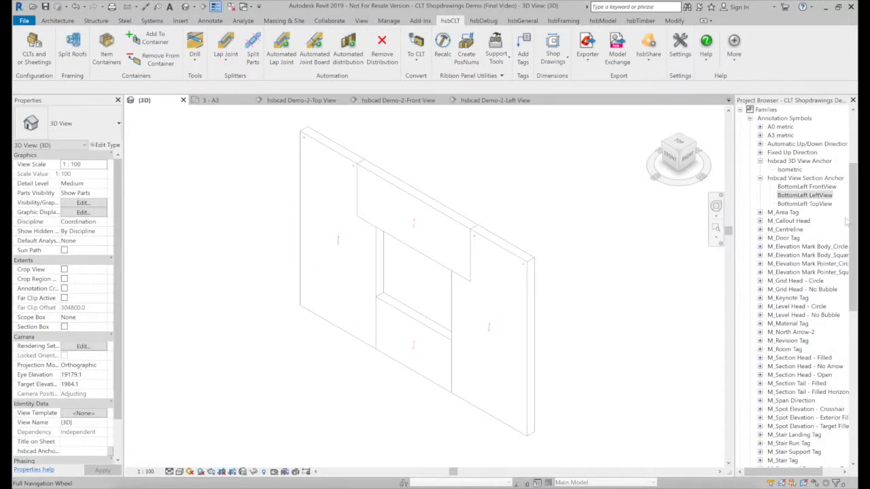
- Open the newly generated 2 - 2 Part sheet
{"action": "left_click_drag", "start_coordinate": [853, 219], "coordinate": [855, 168]}
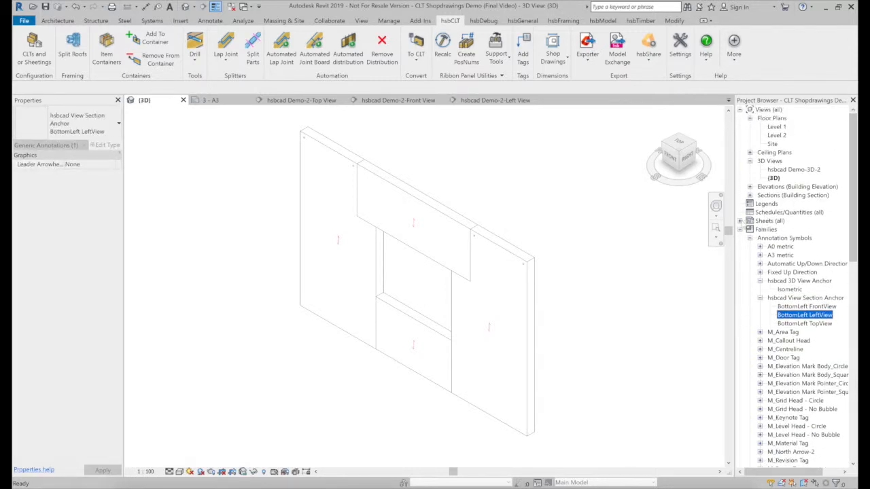
{"action": "left_click", "coordinate": [741, 221]}
{"action": "double_click", "coordinate": [769, 230]}
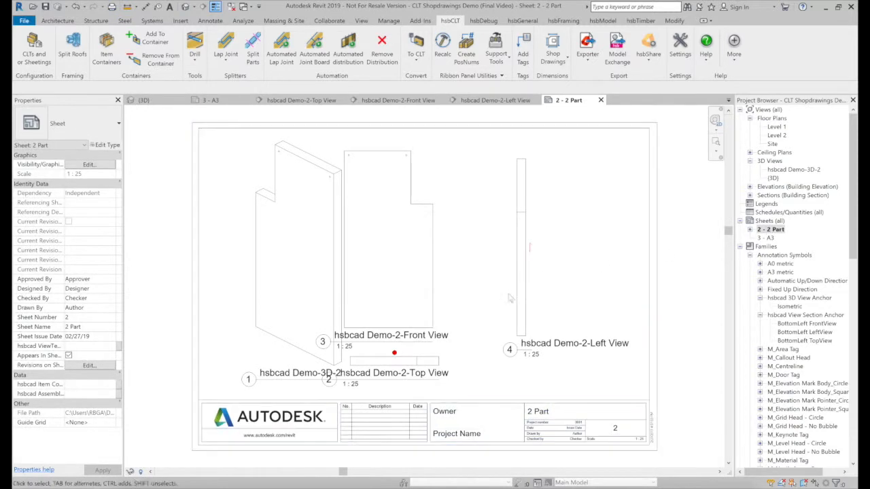
- Change all four viewports on the sheet to the CLT type and move the front, top and left views clear of the isometric view
{"action": "left_click", "coordinate": [439, 297]}
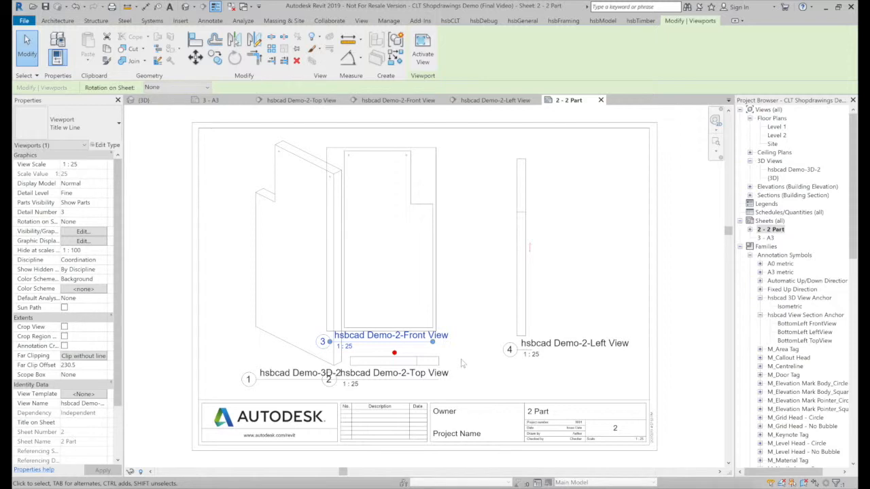
{"action": "left_click", "coordinate": [517, 317], "text": "ctrl"}
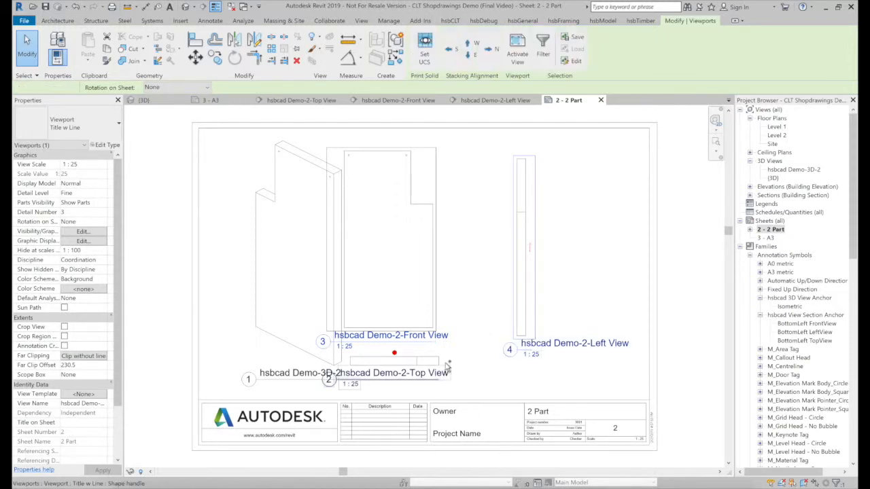
{"action": "left_click", "coordinate": [413, 360], "text": "ctrl"}
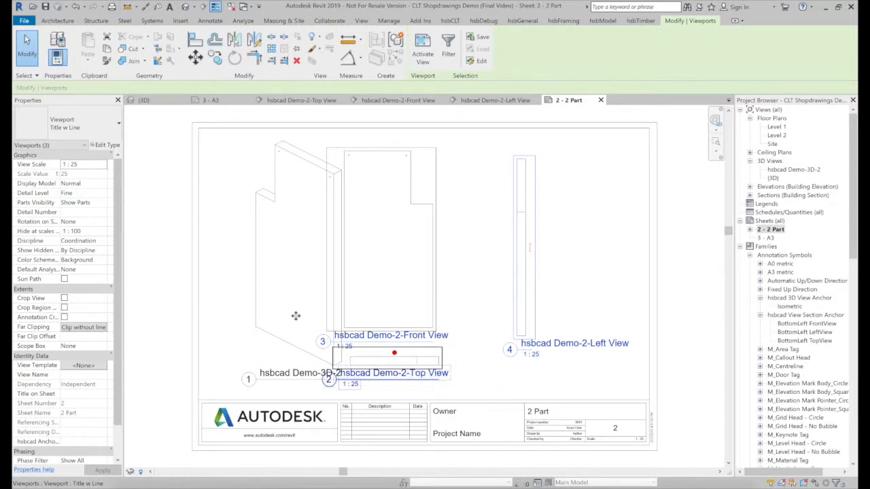
{"action": "left_click", "coordinate": [252, 284], "text": "ctrl"}
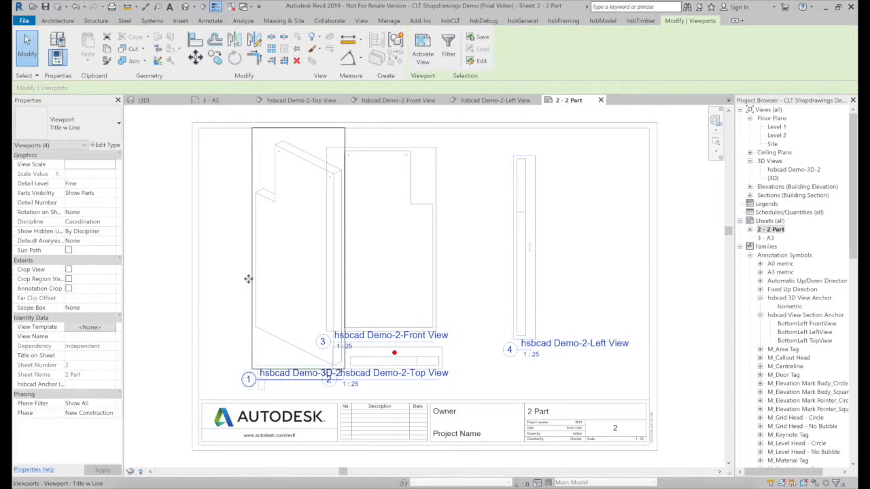
{"action": "left_click", "coordinate": [104, 127]}
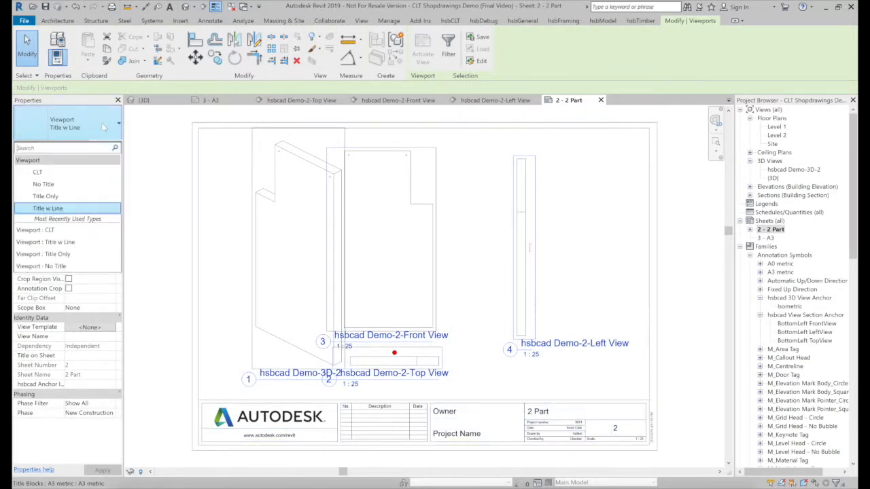
{"action": "left_click", "coordinate": [51, 176]}
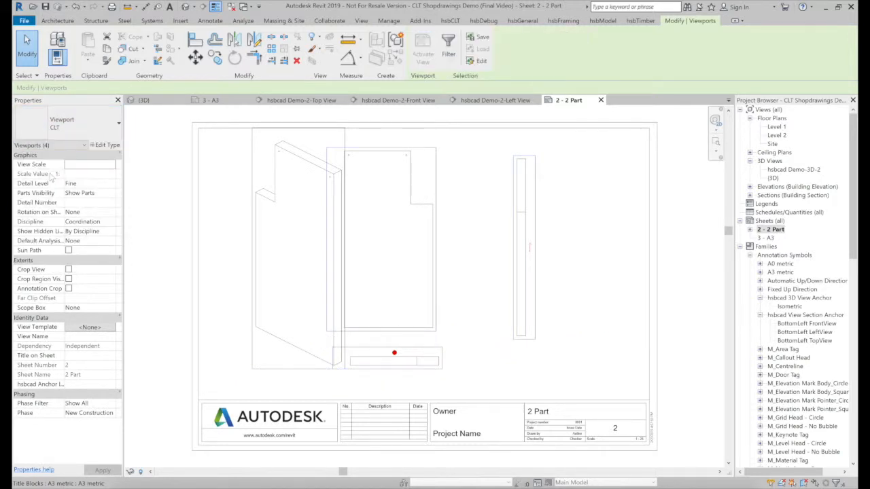
{"action": "left_click", "coordinate": [169, 203]}
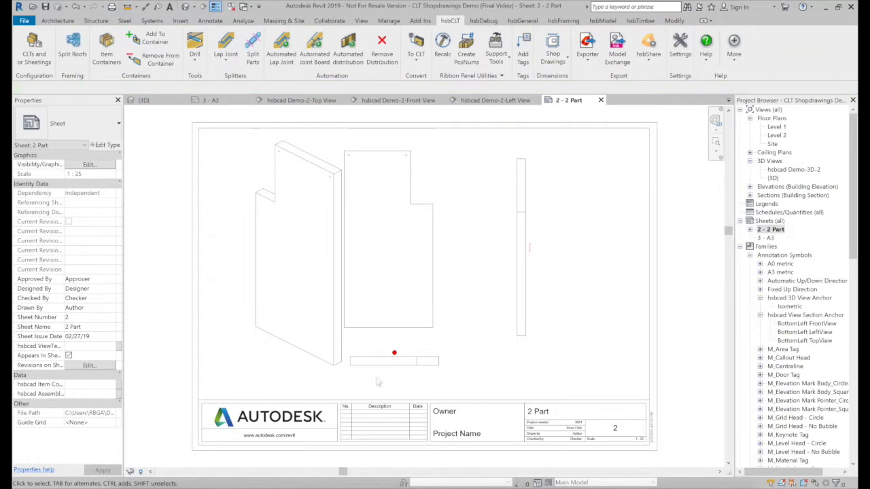
{"action": "left_click", "coordinate": [439, 333]}
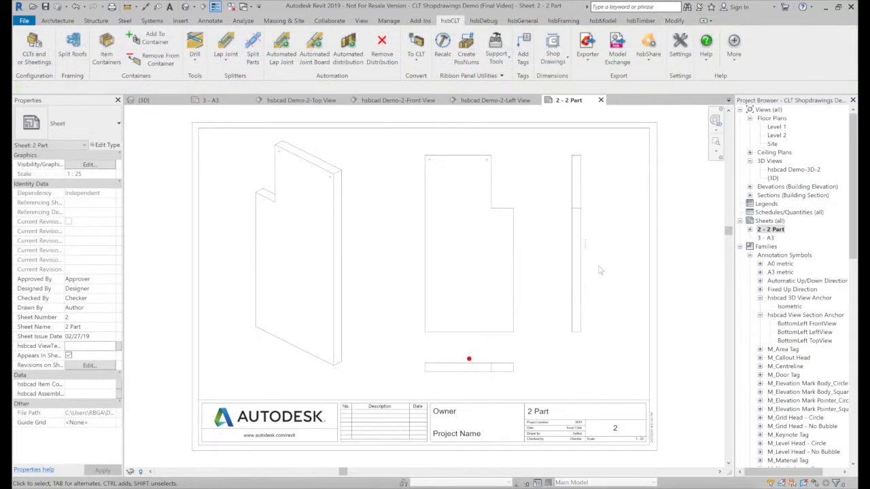
- Open the hsbcad Demo-2-Front View section and choose the hsbcad Front View template to apply to it
{"action": "left_click", "coordinate": [750, 195]}
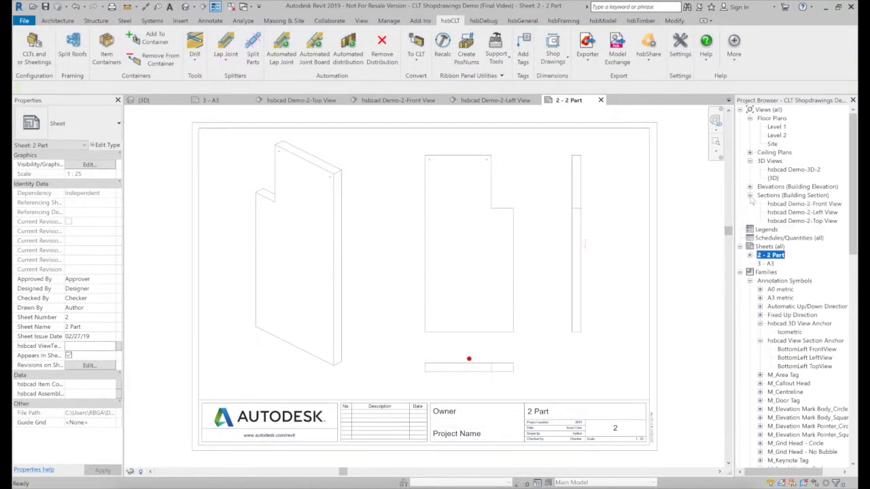
{"action": "double_click", "coordinate": [802, 204]}
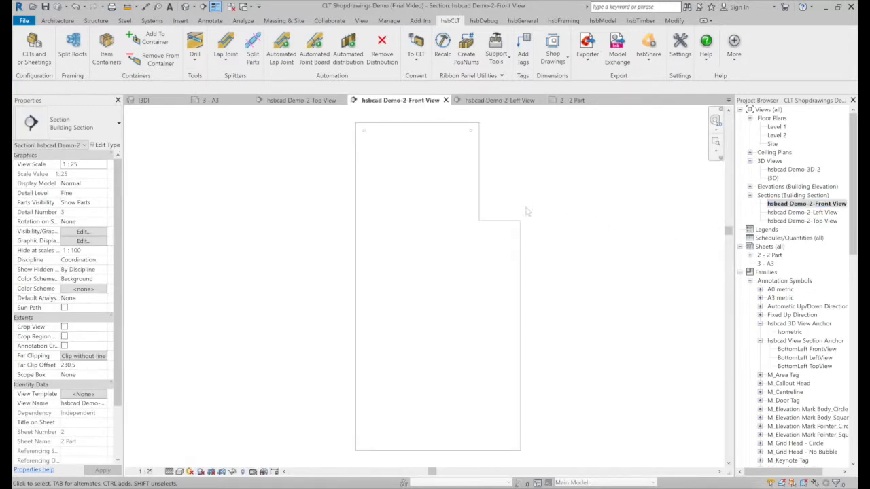
{"action": "left_click", "coordinate": [360, 21]}
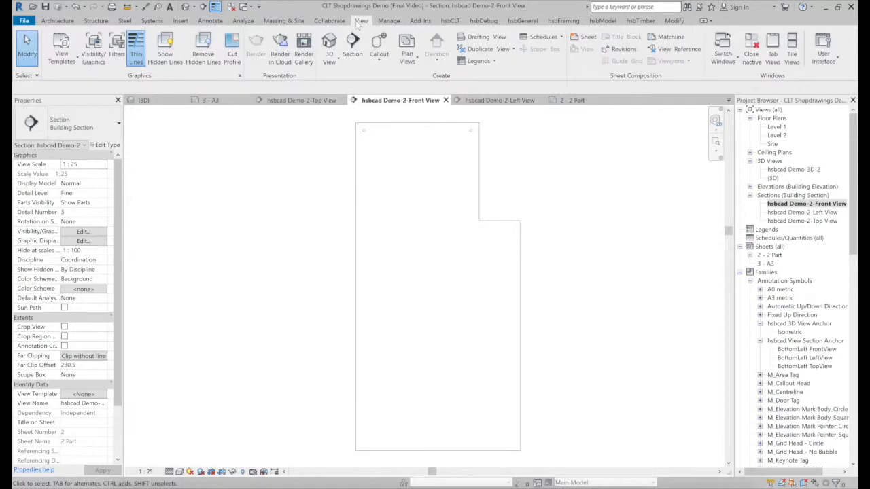
{"action": "left_click", "coordinate": [65, 59]}
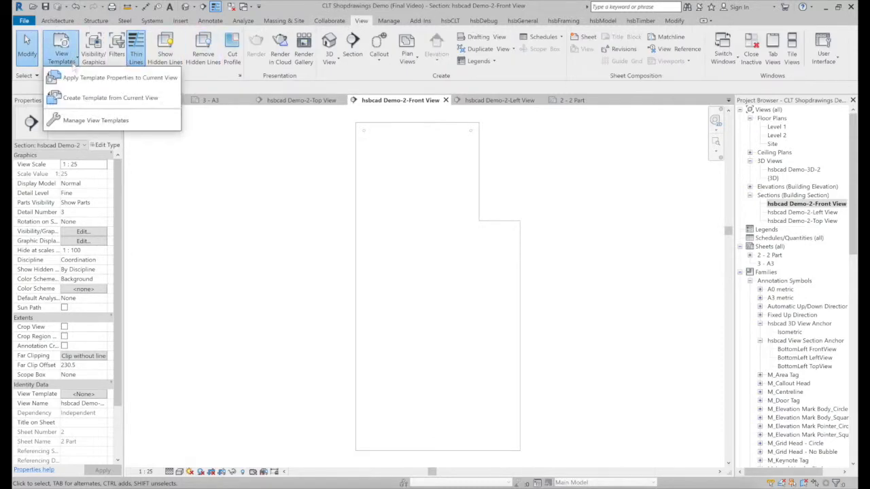
{"action": "left_click", "coordinate": [86, 78]}
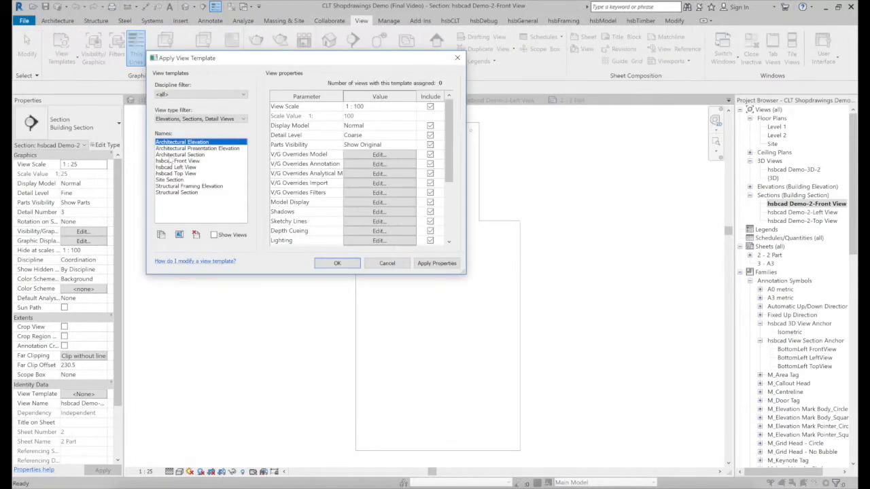
{"action": "left_click", "coordinate": [181, 161]}
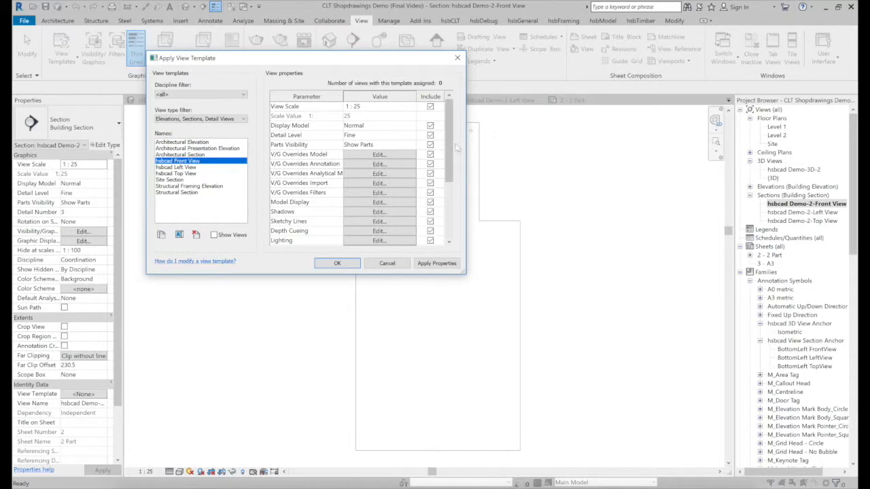
- Hide the Generic Models category in the hsbcad Front View template's model visibility overrides
{"action": "left_click", "coordinate": [386, 156]}
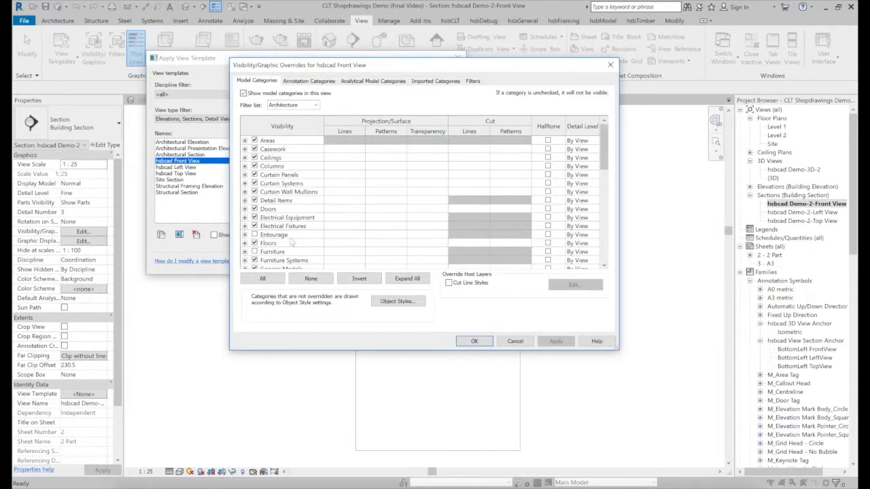
{"action": "scroll", "coordinate": [604, 153], "scroll_direction": "down", "scroll_amount": 1}
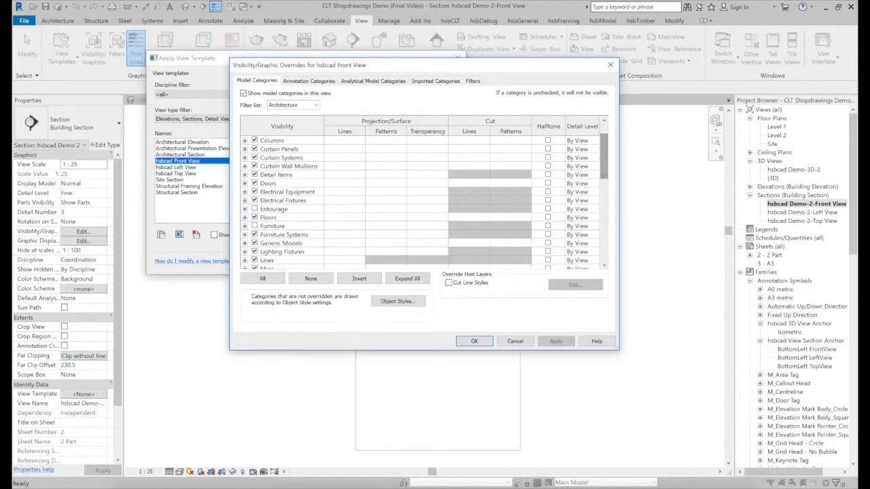
{"action": "left_click", "coordinate": [254, 243]}
{"action": "left_click", "coordinate": [555, 341]}
{"action": "left_click", "coordinate": [474, 342]}
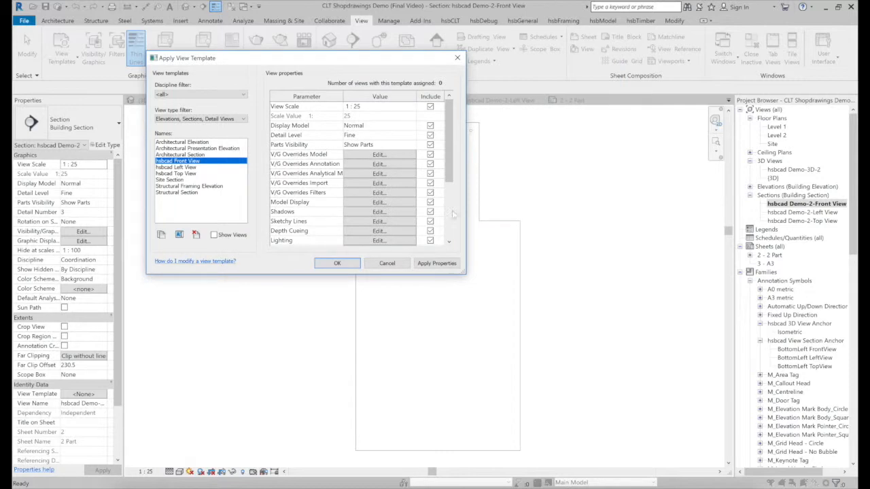
- Set the hsbcad Front View template's hsbcad Anchor ID to Front View and apply its properties to the section
{"action": "left_click_drag", "start_coordinate": [450, 169], "coordinate": [448, 233]}
{"action": "left_click", "coordinate": [399, 231]}
{"action": "type", "text": "Front View"}
{"action": "left_click", "coordinate": [399, 243]}
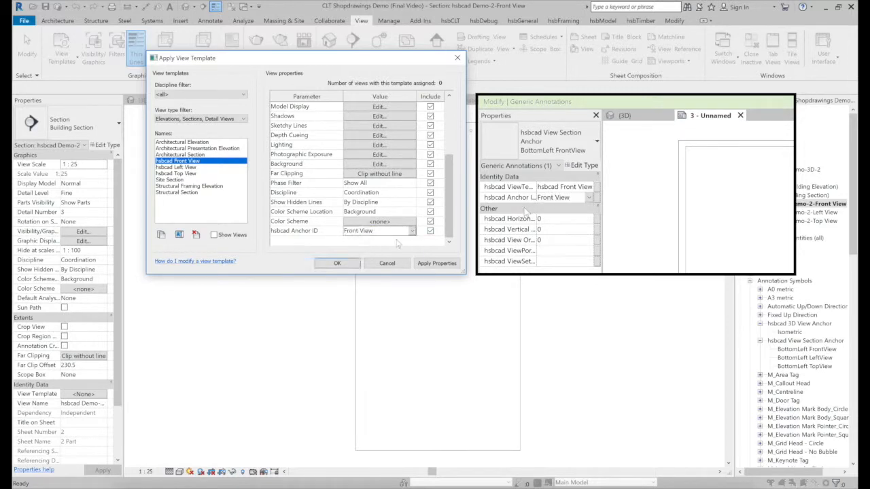
{"action": "left_click", "coordinate": [427, 263]}
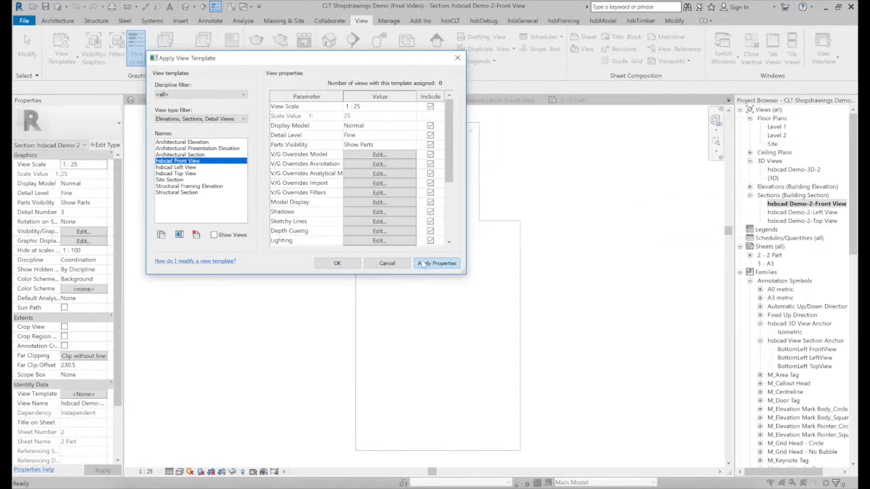
{"action": "left_click", "coordinate": [339, 264]}
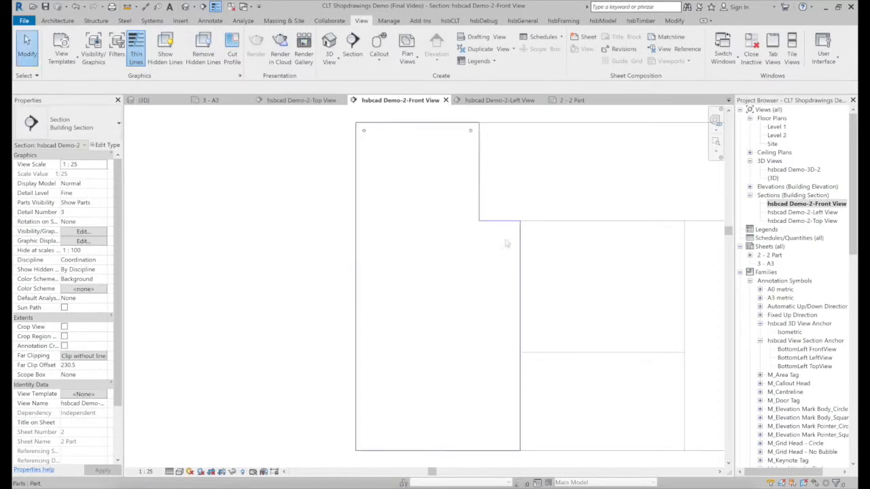
- Open the hsbcad Demo-2-Left View section and set the hsbcad Left View template's hsbcad Anchor ID to Left View
{"action": "double_click", "coordinate": [796, 212]}
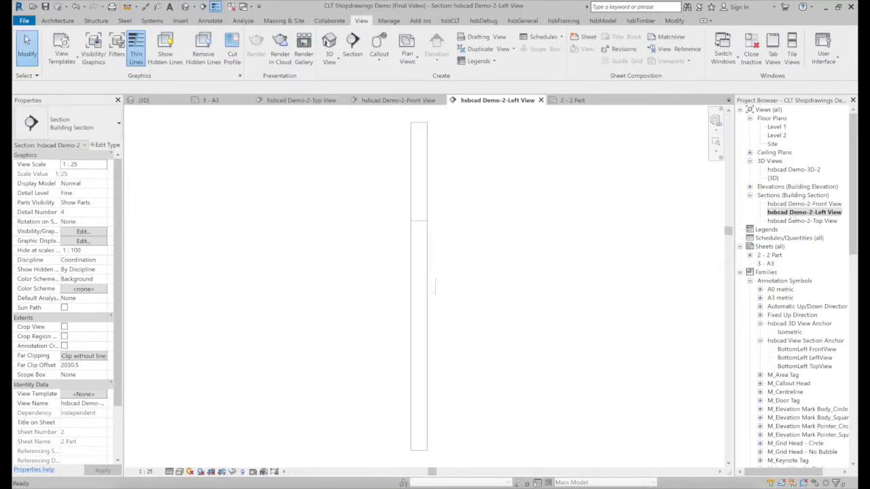
{"action": "left_click", "coordinate": [72, 60]}
{"action": "left_click", "coordinate": [102, 77]}
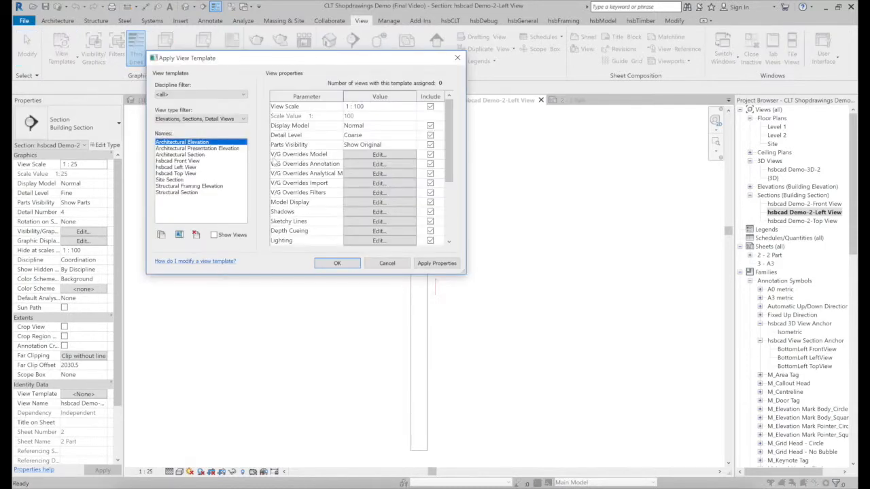
{"action": "left_click", "coordinate": [178, 167]}
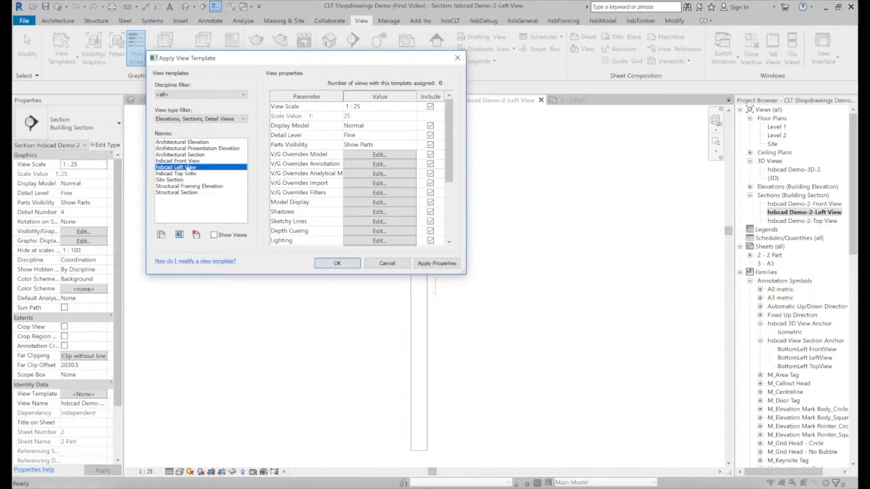
{"action": "left_click_drag", "start_coordinate": [453, 154], "coordinate": [454, 208]}
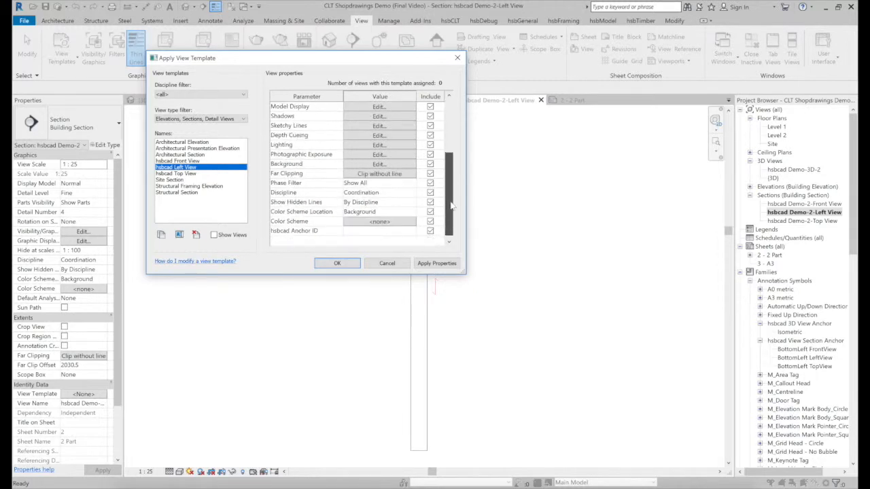
{"action": "left_click", "coordinate": [384, 230]}
{"action": "type", "text": "Left View"}
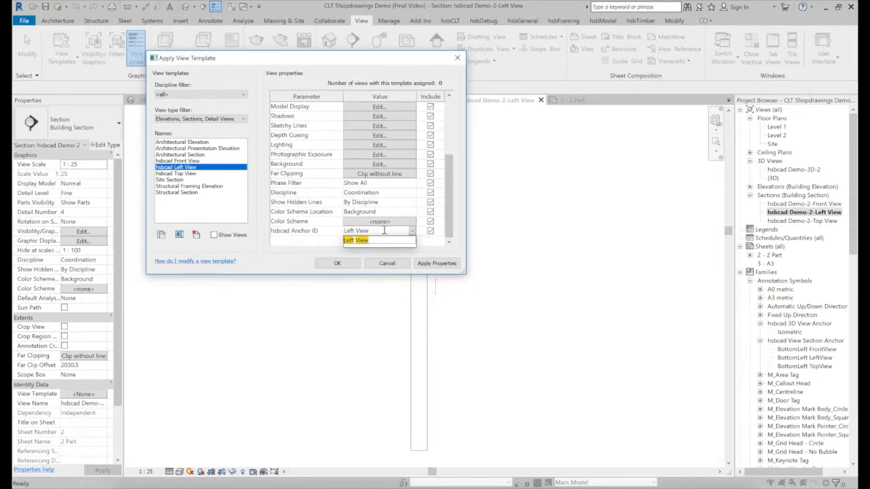
{"action": "left_click", "coordinate": [340, 245]}
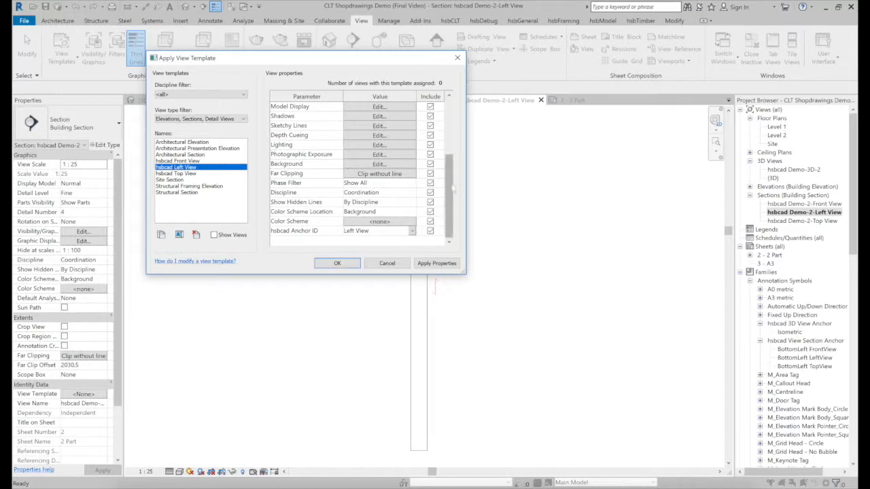
- Hide the Generic Models category in the hsbcad Left View template and apply the template's properties to the section
{"action": "scroll", "coordinate": [401, 146], "scroll_direction": "up", "scroll_amount": 3}
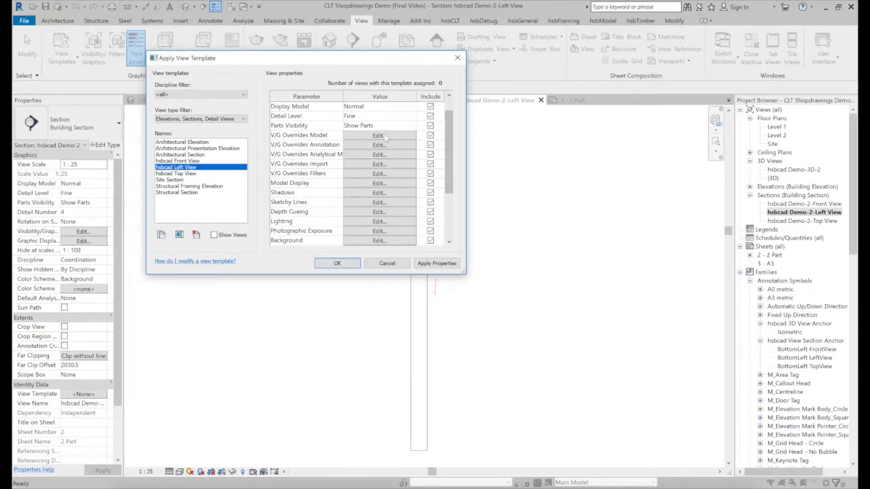
{"action": "left_click", "coordinate": [378, 136]}
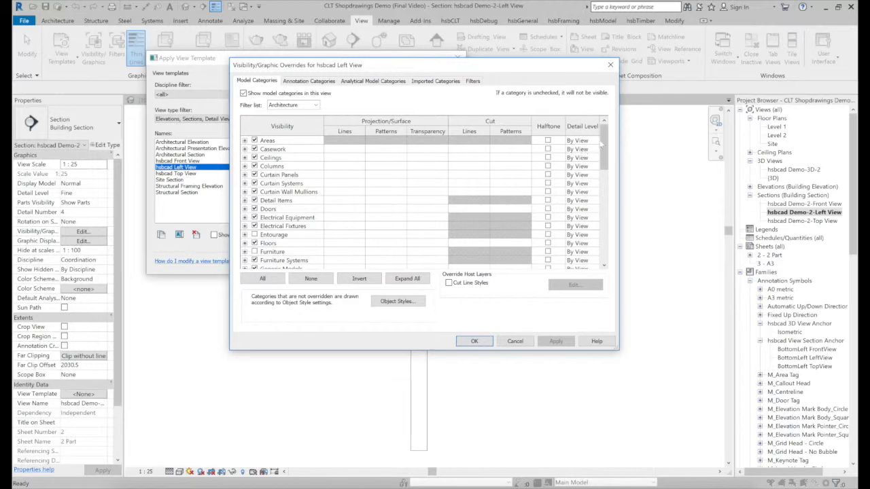
{"action": "scroll", "coordinate": [602, 146], "scroll_direction": "down", "scroll_amount": 2}
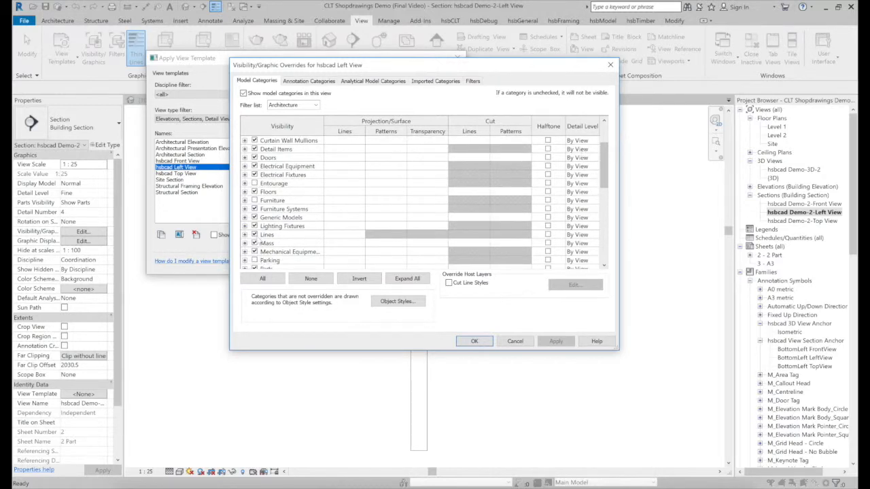
{"action": "left_click", "coordinate": [254, 218]}
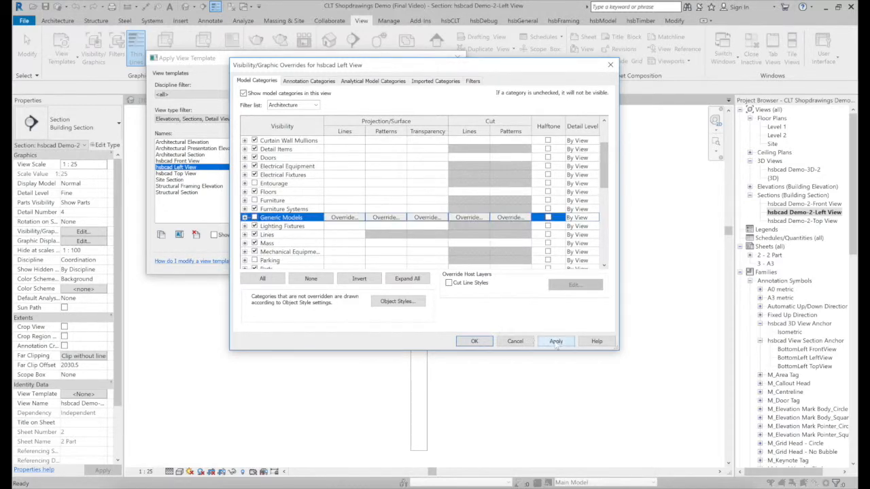
{"action": "left_click", "coordinate": [556, 341]}
{"action": "left_click", "coordinate": [474, 341]}
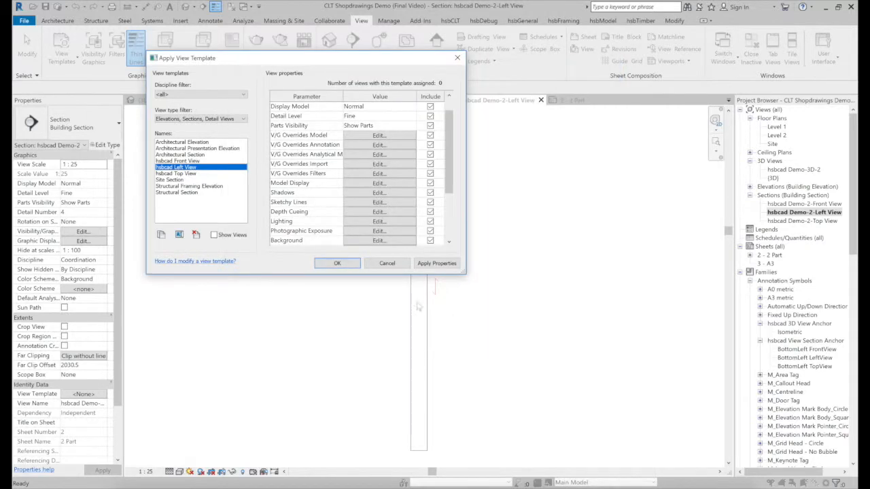
{"action": "left_click", "coordinate": [427, 264]}
{"action": "left_click", "coordinate": [347, 265]}
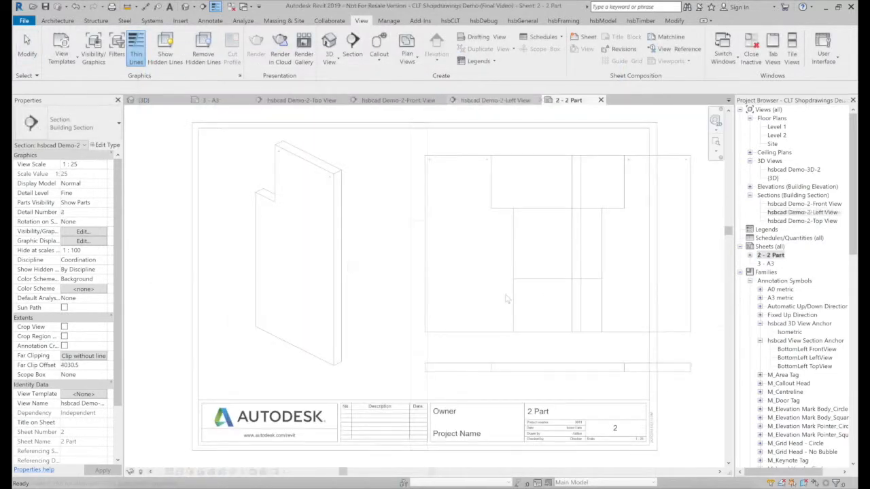
- Replace the four view anchors on sheet 3 - A3 with the ones copied from the 2 Part sheet, pasted at matching positions
{"action": "mouse_move", "coordinate": [223, 388]}
{"action": "left_mouse_down"}
{"action": "mouse_move", "coordinate": [534, 317]}
{"action": "mouse_move", "coordinate": [611, 311]}
{"action": "left_mouse_up"}
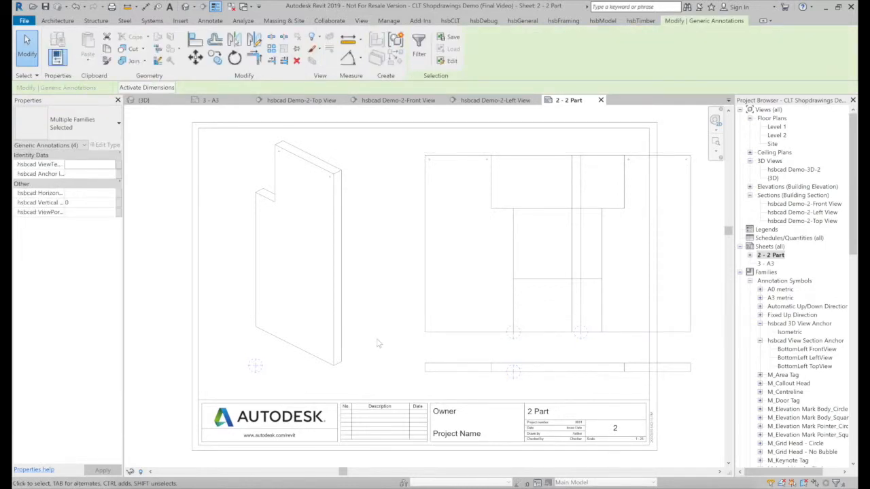
{"action": "double_click", "coordinate": [766, 264]}
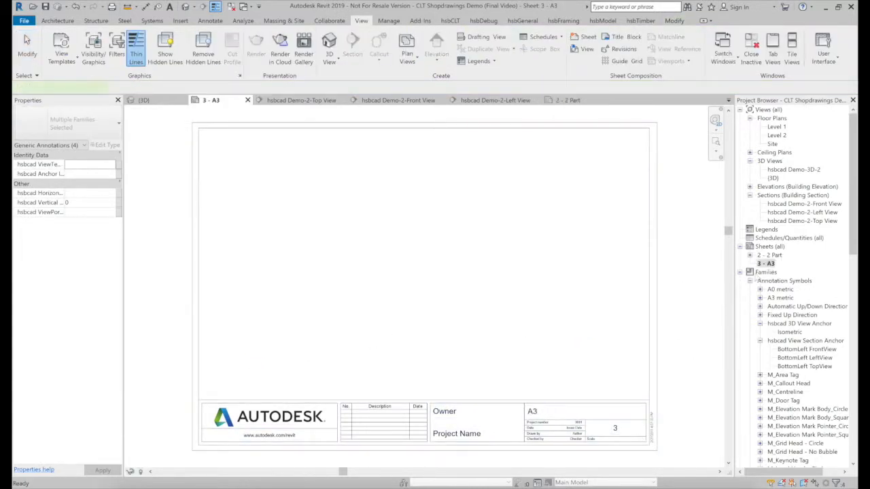
{"action": "left_click_drag", "start_coordinate": [305, 304], "coordinate": [249, 304]}
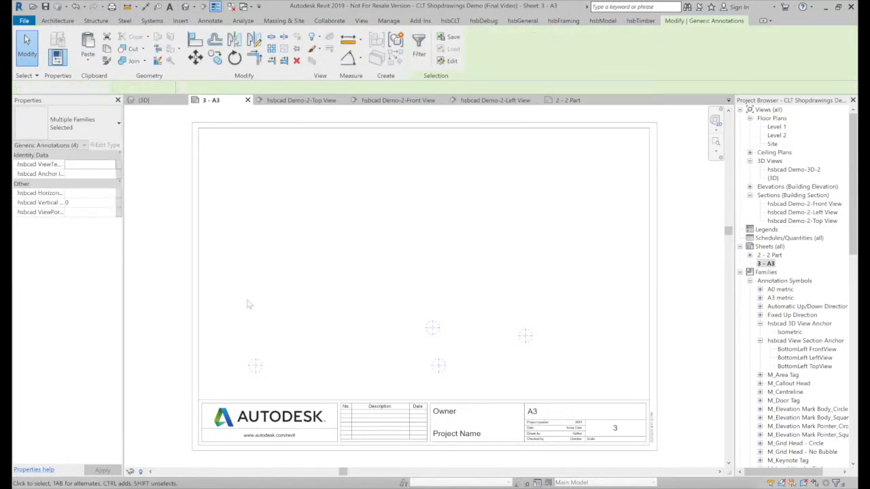
{"action": "key", "text": "Delete"}
{"action": "key", "text": "ctrl+v"}
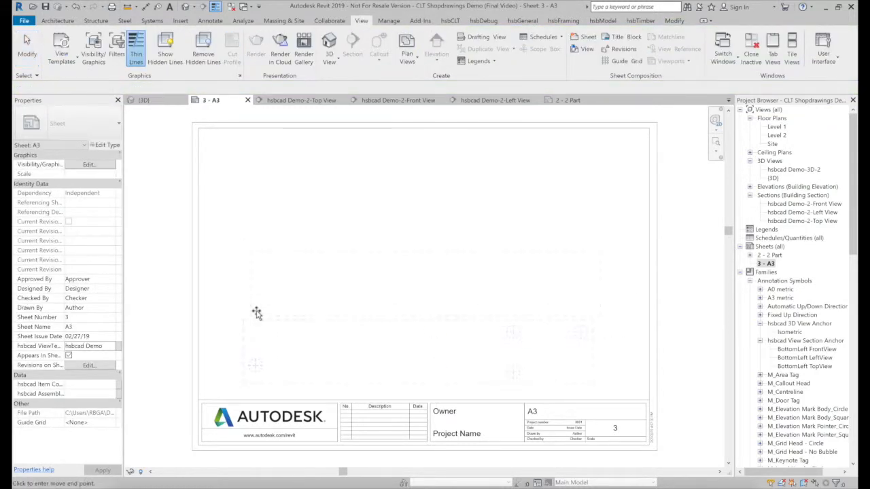
{"action": "left_click", "coordinate": [250, 383]}
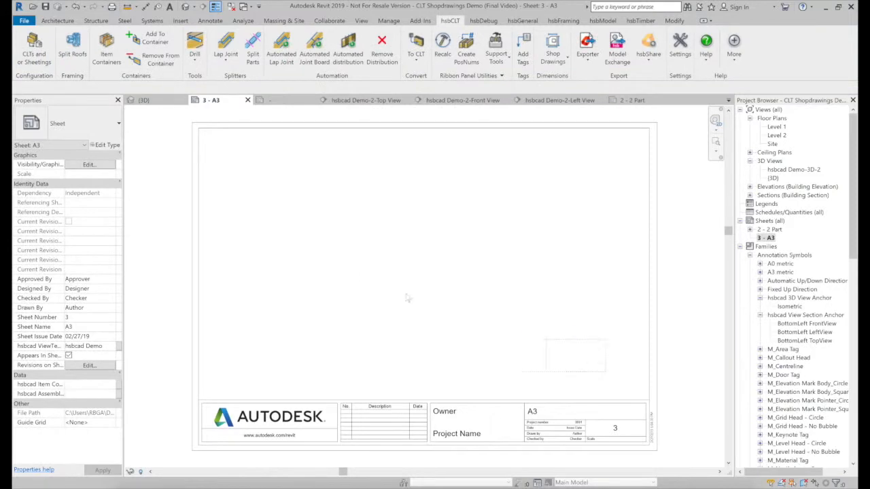
- Set the hsbcad ViewPort property of all four view anchors on the A3 sheet to ClT
{"action": "left_click_drag", "start_coordinate": [230, 264], "coordinate": [230, 264]}
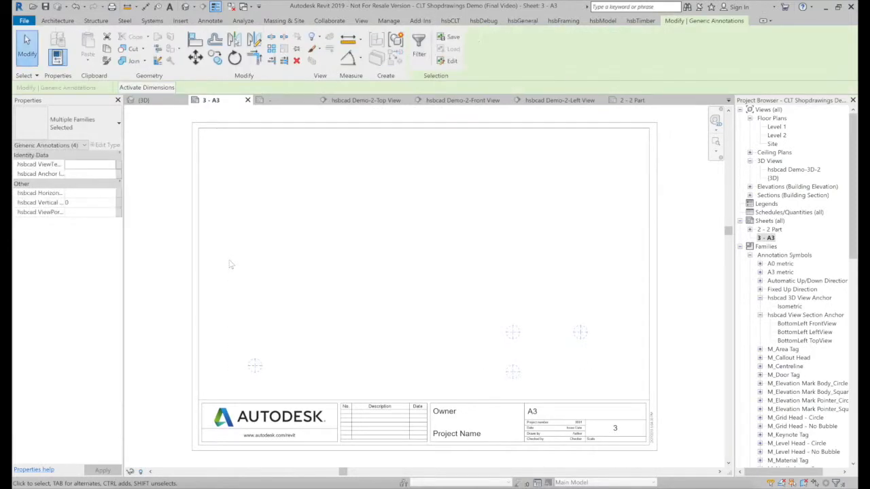
{"action": "left_click", "coordinate": [92, 212]}
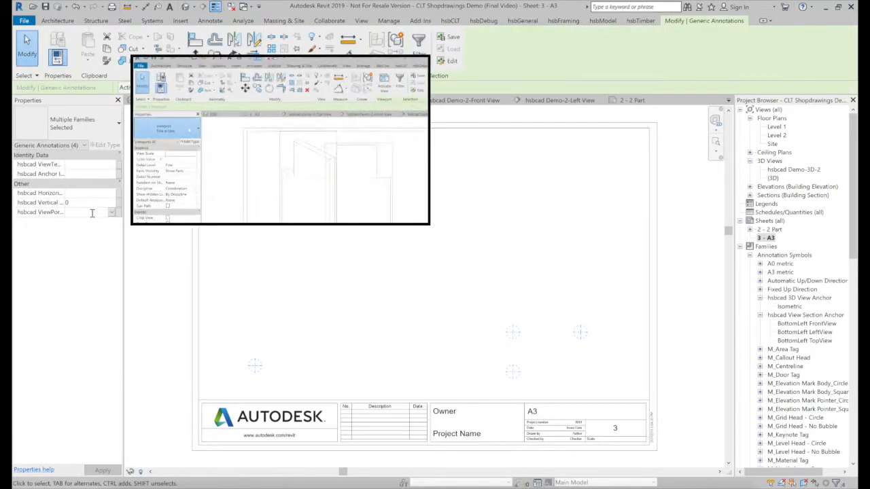
{"action": "type", "text": "ClT"}
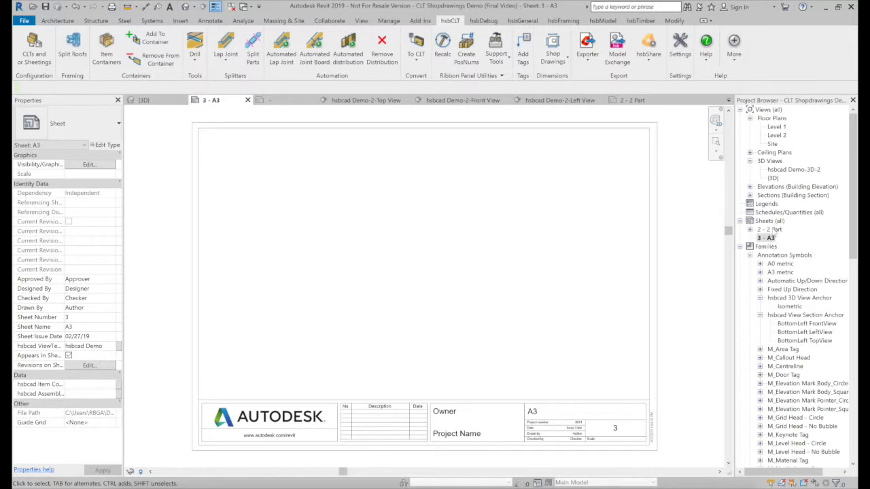
- Delete the generated 2 Part sheet and the hsbcad Demo-3D-2 view from the project
{"action": "right_click", "coordinate": [773, 230]}
{"action": "left_click", "coordinate": [764, 314]}
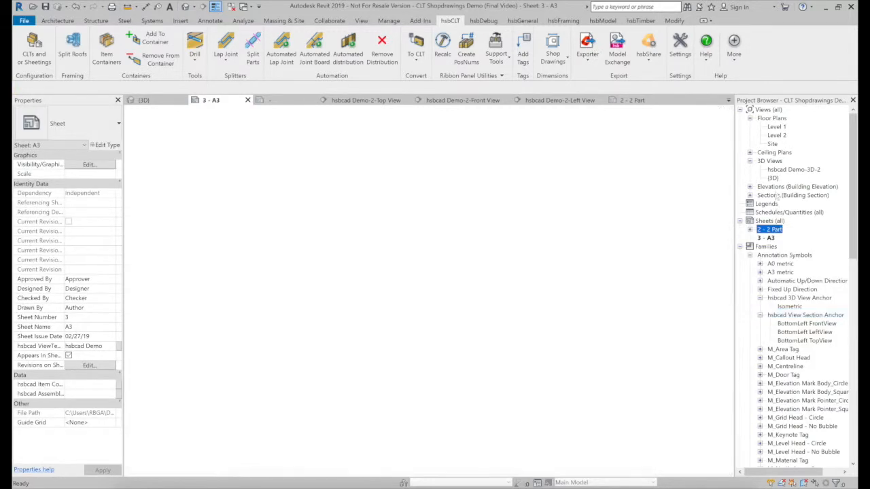
{"action": "right_click", "coordinate": [791, 170]}
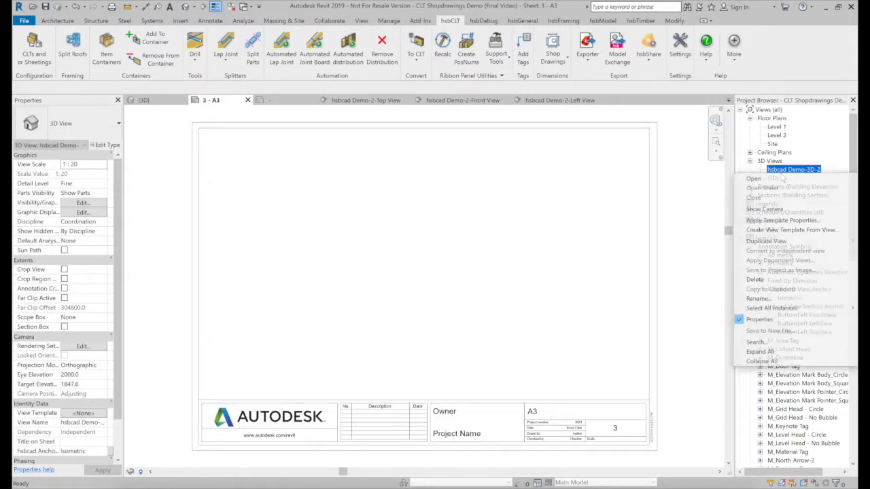
{"action": "left_click", "coordinate": [758, 280]}
- Delete the hsbcad Demo-2 Front View, Left View and Top View building sections
{"action": "left_click", "coordinate": [750, 188]}
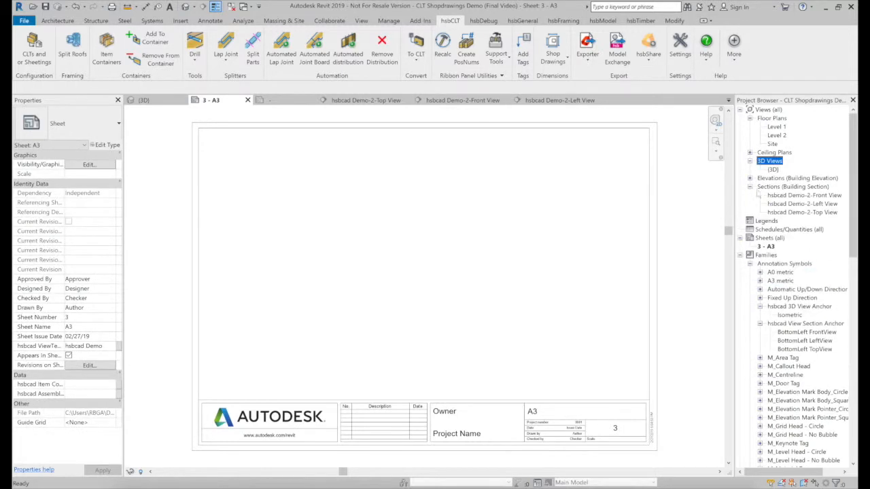
{"action": "left_click", "coordinate": [777, 196]}
{"action": "left_click", "coordinate": [799, 212], "text": "shift"}
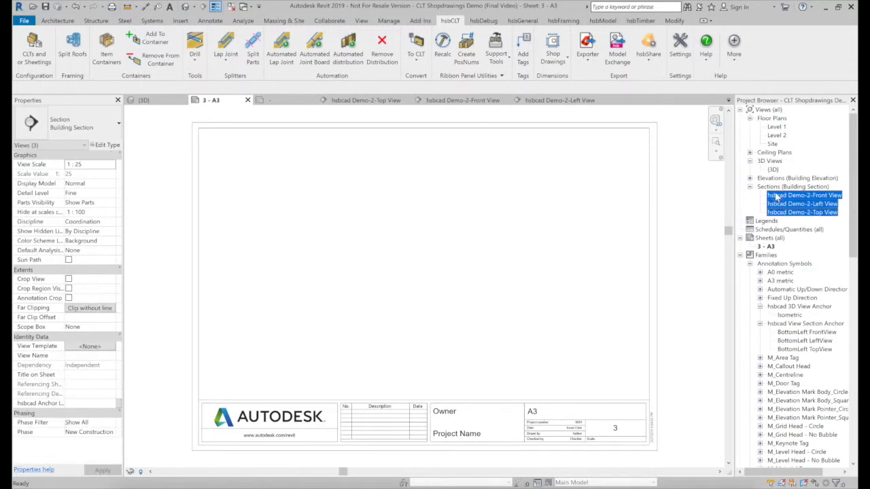
{"action": "right_click", "coordinate": [774, 197]}
{"action": "left_click", "coordinate": [787, 231]}
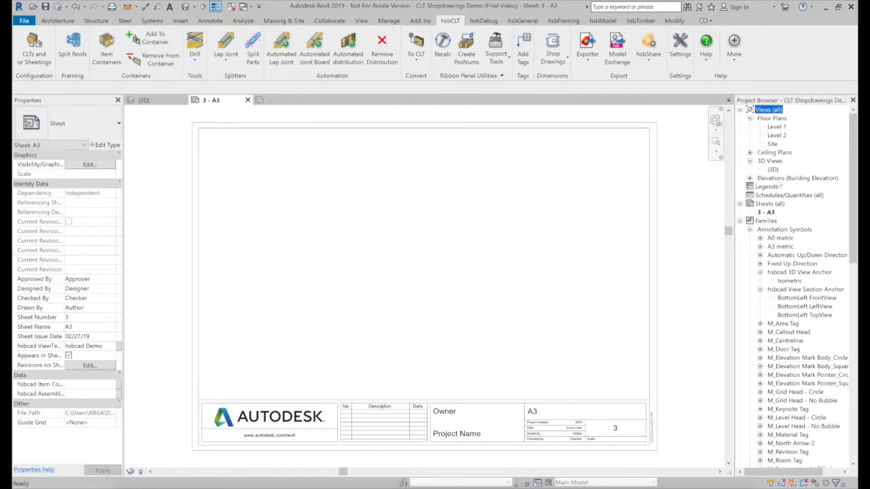
- In the {3D} view, create a part shop drawing of the right-hand CLT panel with the A3 template and open its 2 Part sheet
{"action": "double_click", "coordinate": [773, 170]}
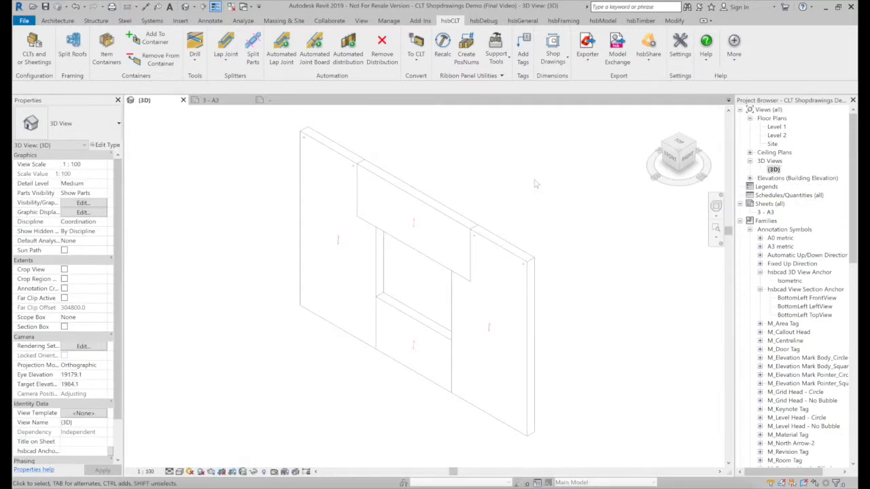
{"action": "left_click", "coordinate": [552, 56]}
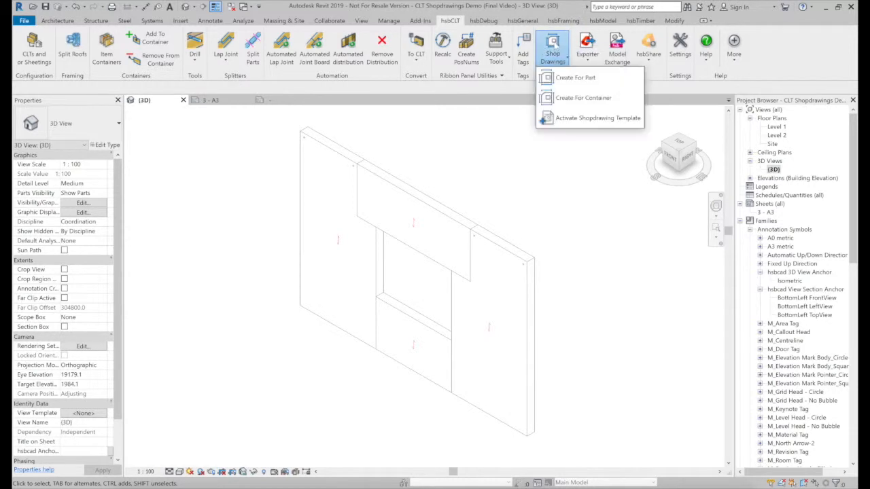
{"action": "left_click", "coordinate": [566, 79]}
{"action": "left_click", "coordinate": [387, 197]}
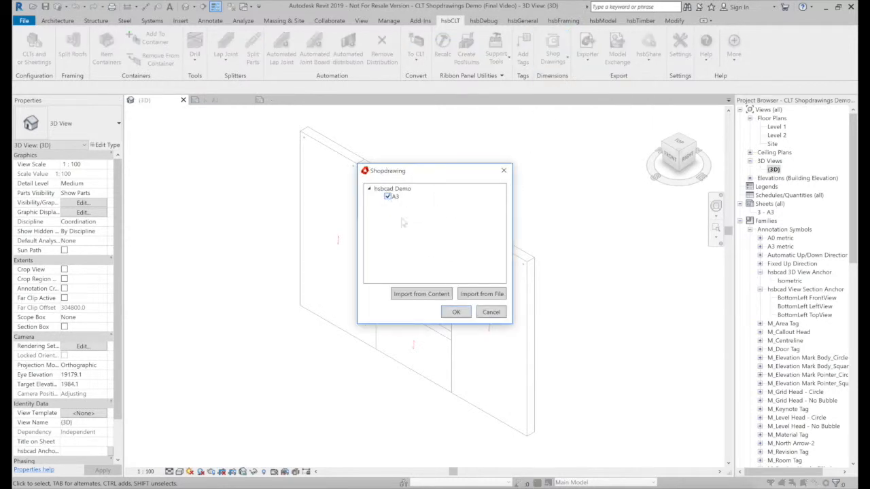
{"action": "left_click", "coordinate": [467, 317]}
{"action": "left_click", "coordinate": [503, 295]}
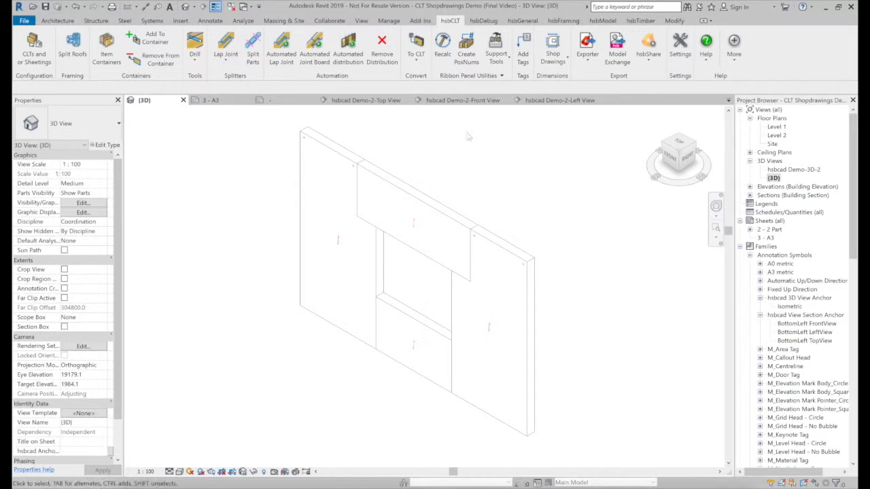
{"action": "double_click", "coordinate": [766, 229]}
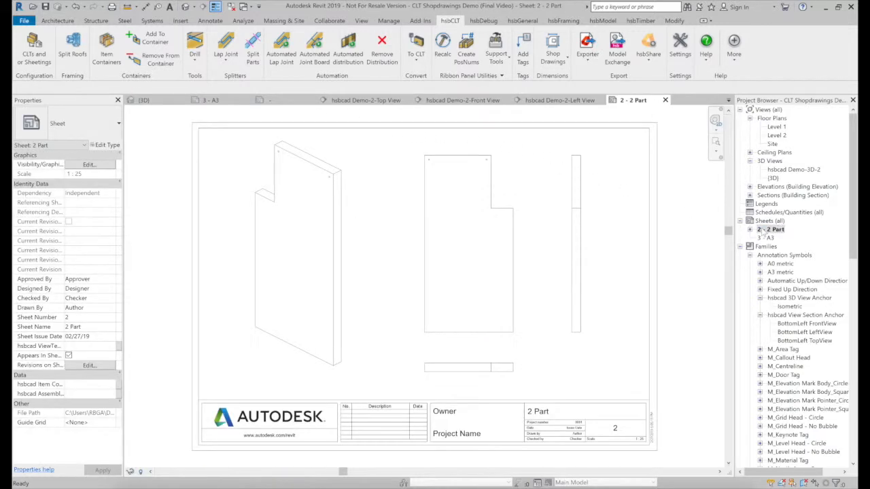